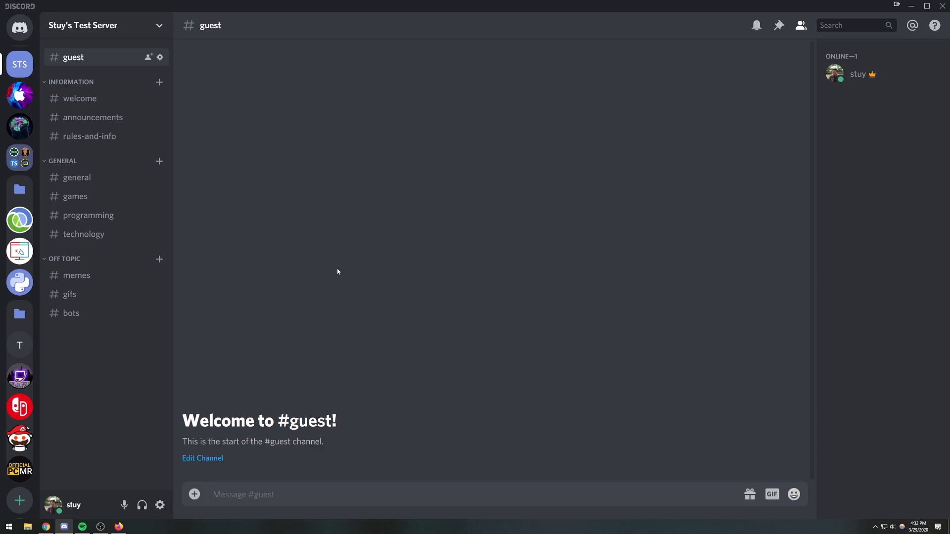
Type !verify in #guest, then clear it without sending.
text(!verify)
key(ctrl+a)
key(BackSpace)
Collapse the General, Off Topic and Information categories, then expand all three again.
click(84, 161)
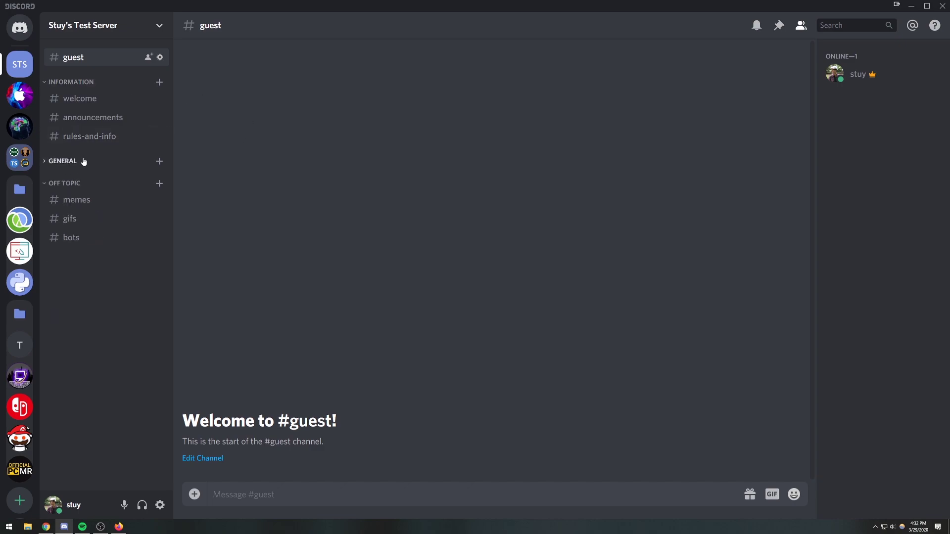
click(71, 185)
click(69, 82)
click(59, 81)
click(65, 161)
click(66, 259)
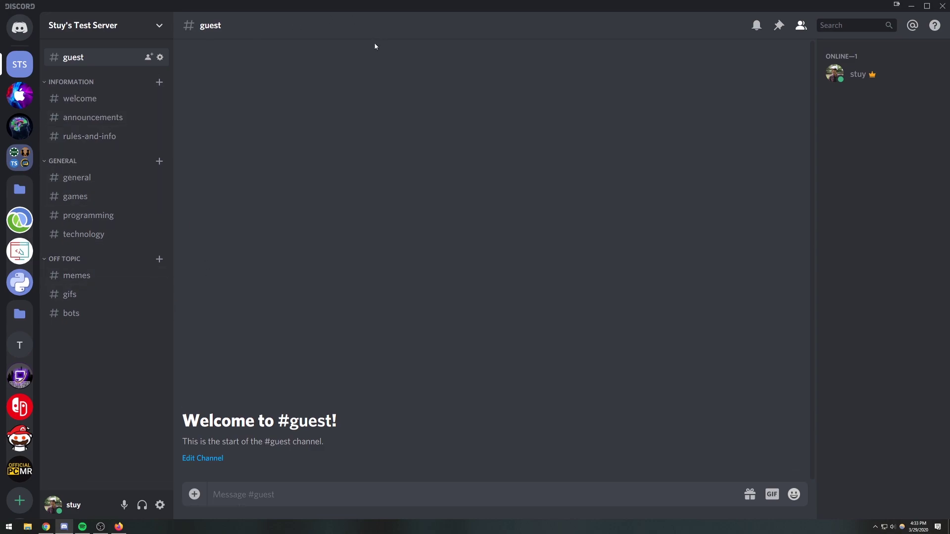
In Server Settings > Roles, create a new role and name it Member.
click(87, 30)
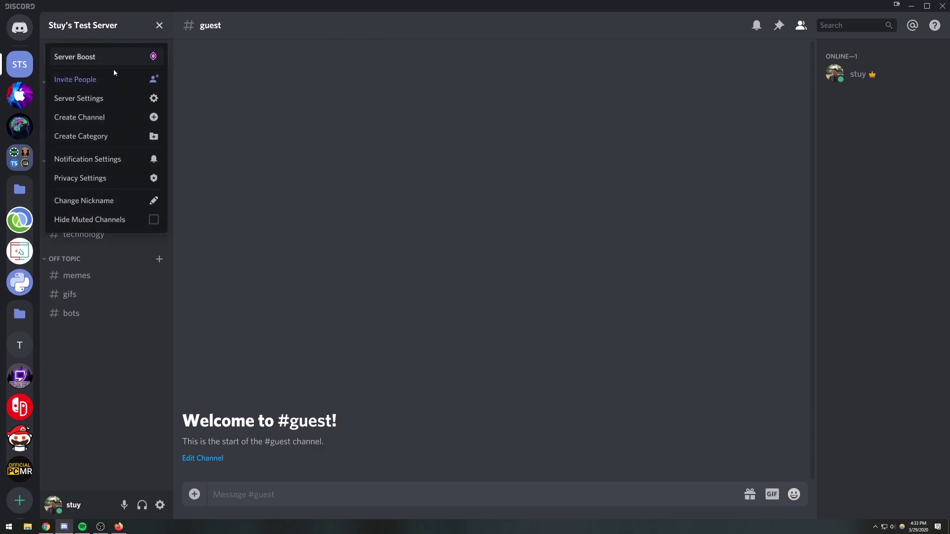
click(104, 99)
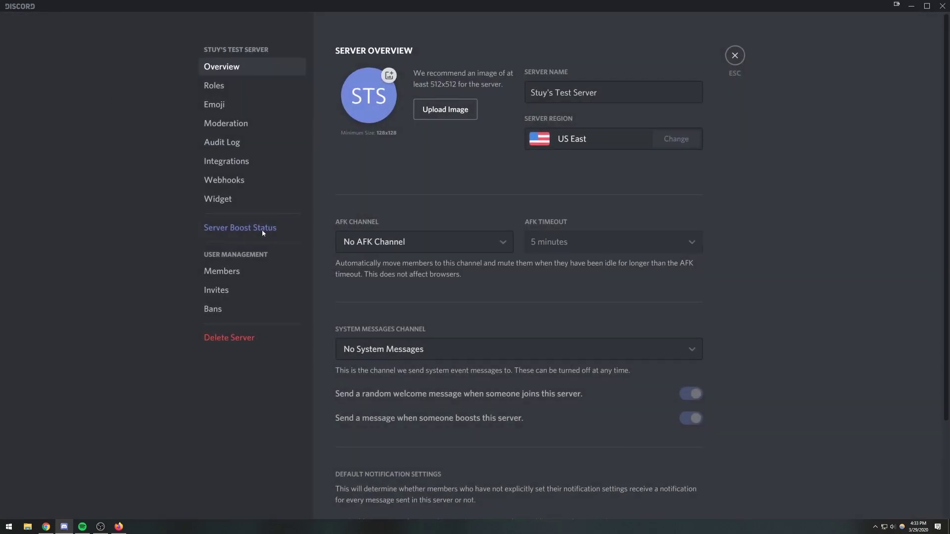
click(214, 85)
click(424, 50)
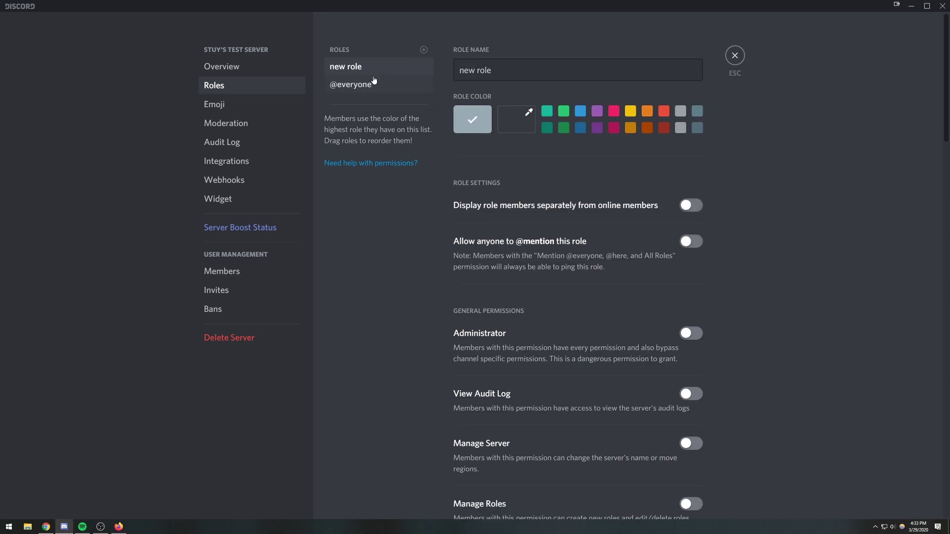
triple_click(505, 67)
text(Member)
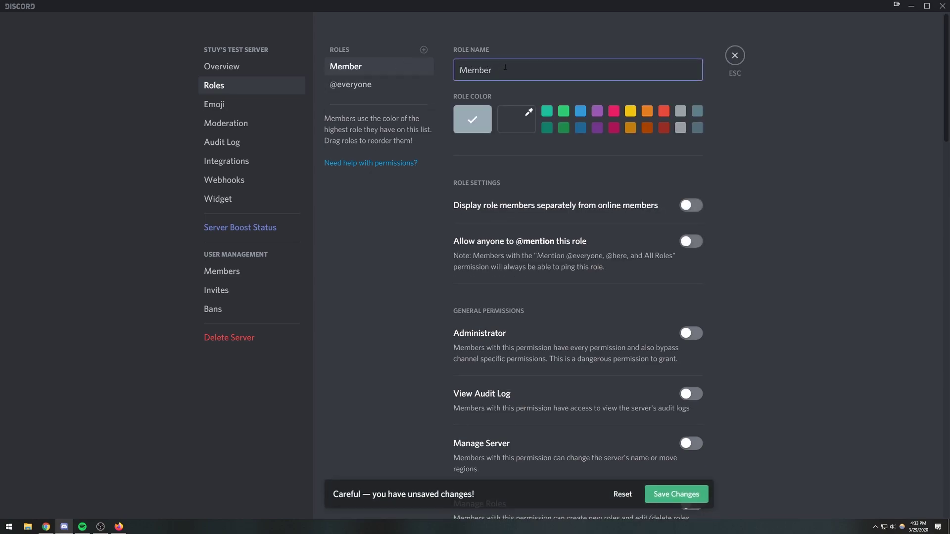
Try the names Verified and Mem instead, leaving the new role's name cleared.
triple_click(505, 67)
key(BackSpace)
text(Verified)
key(ctrl+a)
key(BackSpace)
text(Mem)
key(BackSpace)
key(BackSpace)
key(BackSpace)
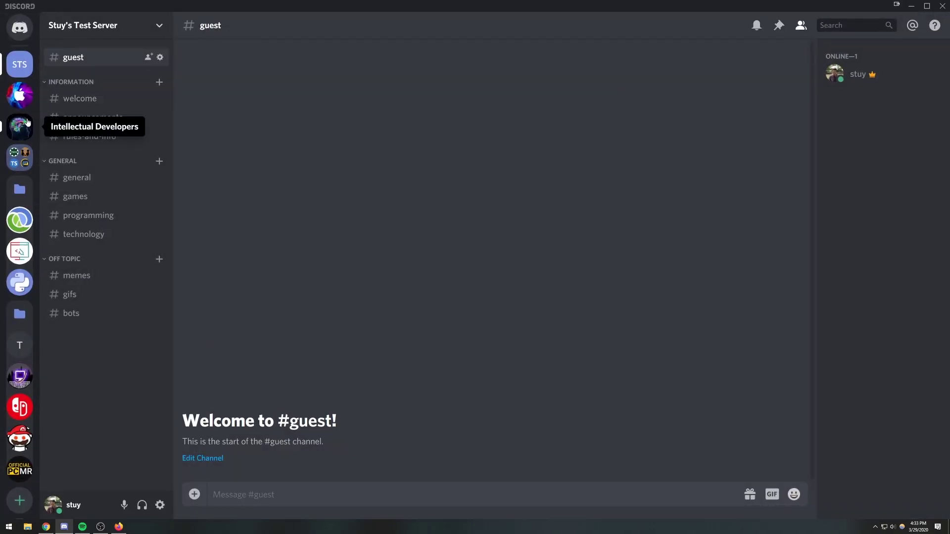
On Intellectual Developers, review the Developer role's permissions in Server Settings > Roles.
click(19, 126)
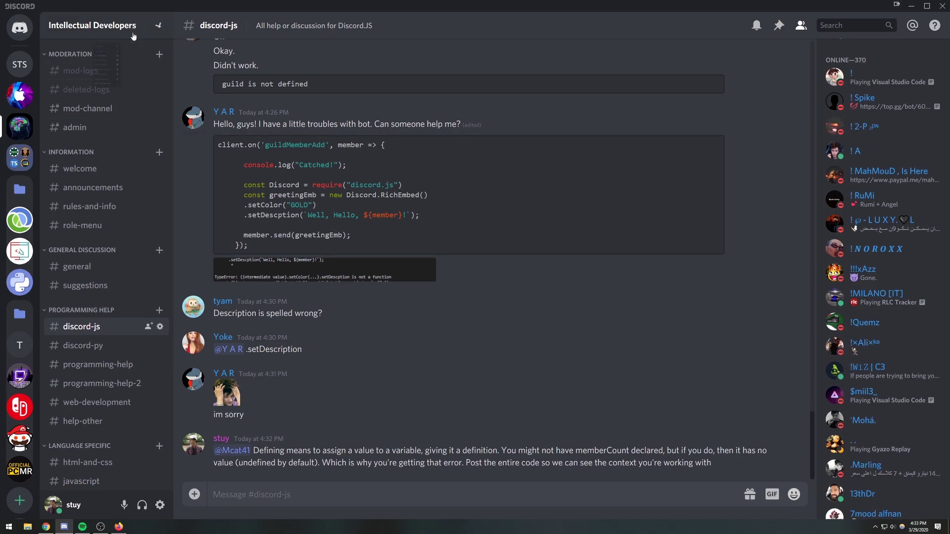
click(133, 34)
click(74, 96)
click(218, 102)
click(214, 85)
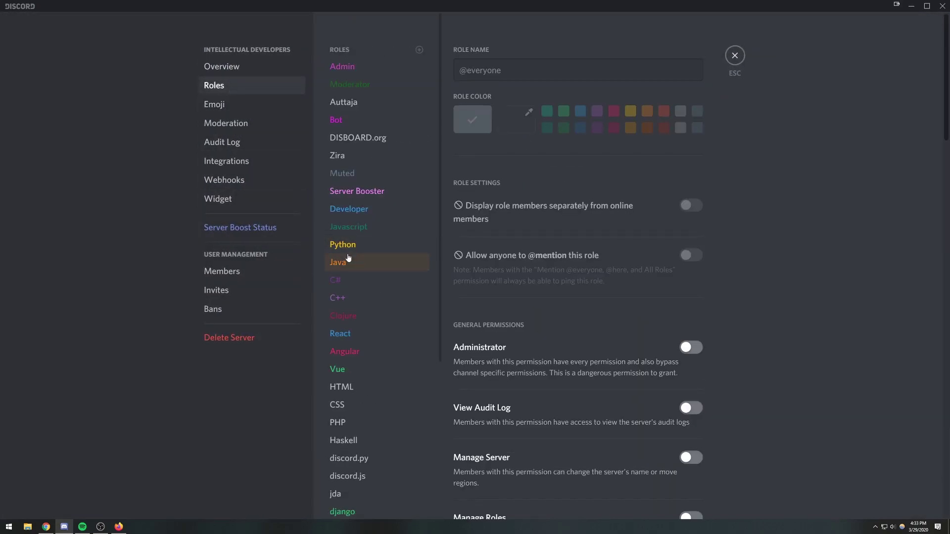
scroll(356, 260, down, 3)
scroll(341, 163, up, 2)
click(348, 135)
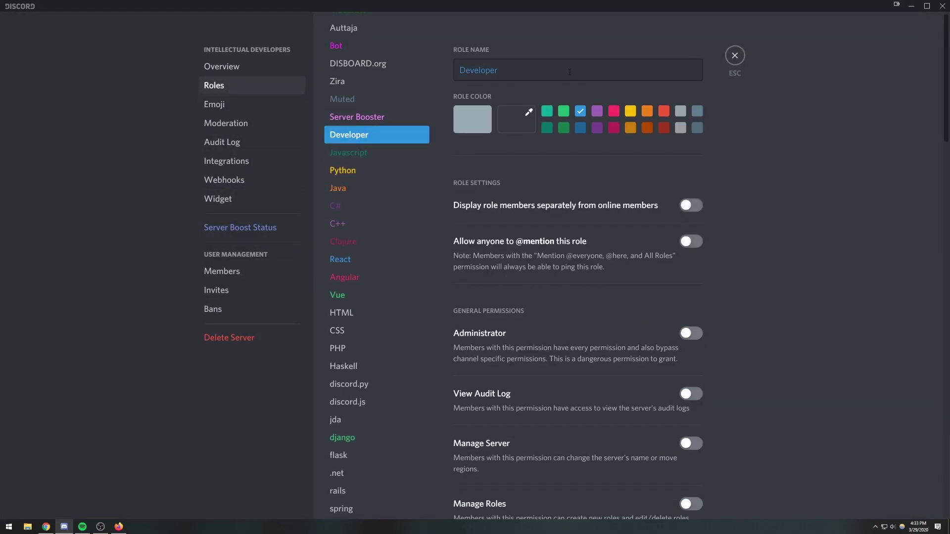
scroll(582, 255, down, 8)
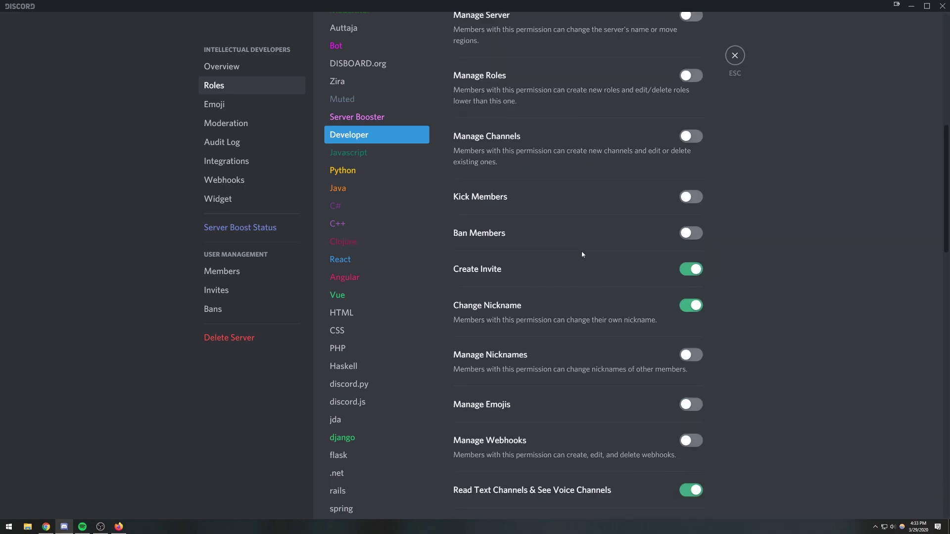
scroll(582, 254, down, 6)
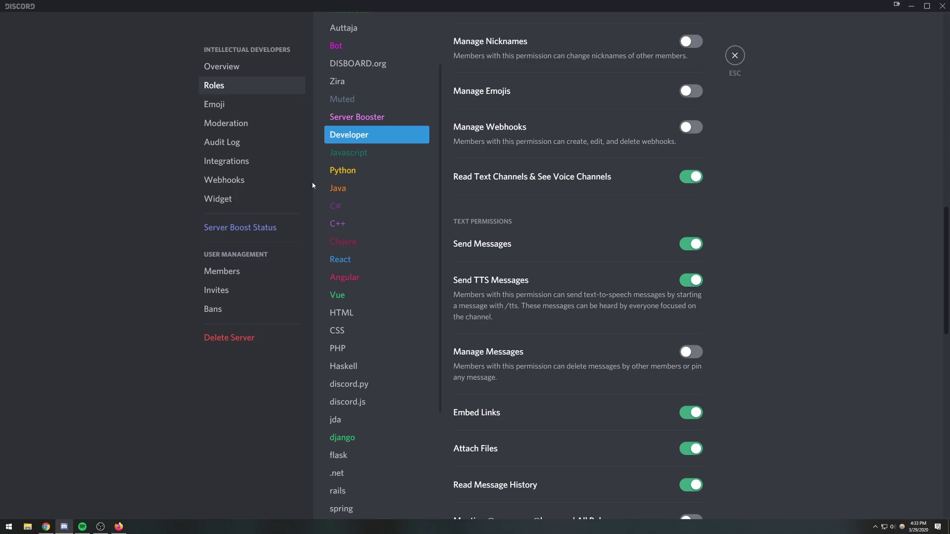
Close those settings and bring up Stuy's Test Server's options menu.
key(Escape)
click(20, 65)
click(94, 26)
Rename the new role to Verified Member, colour it yellow, and save.
click(102, 94)
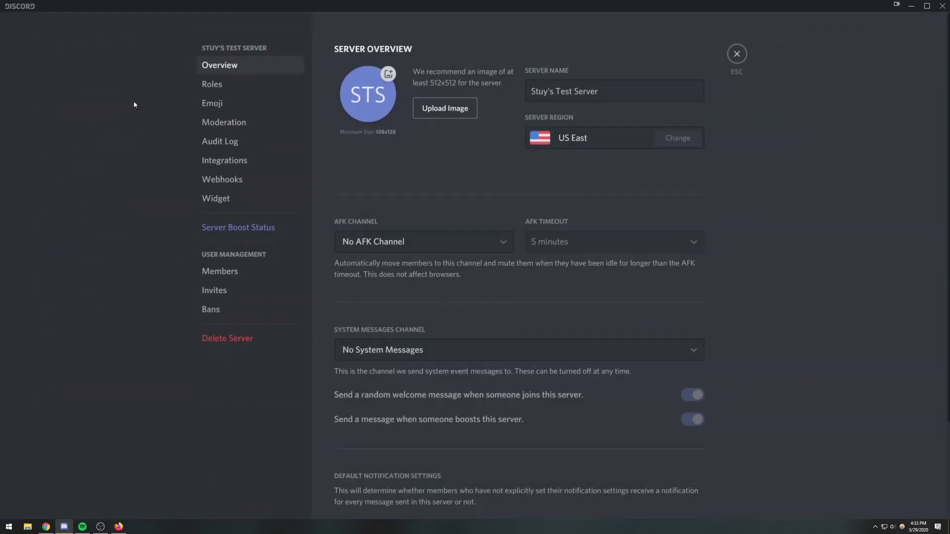
click(257, 86)
click(518, 67)
key(ctrl+a)
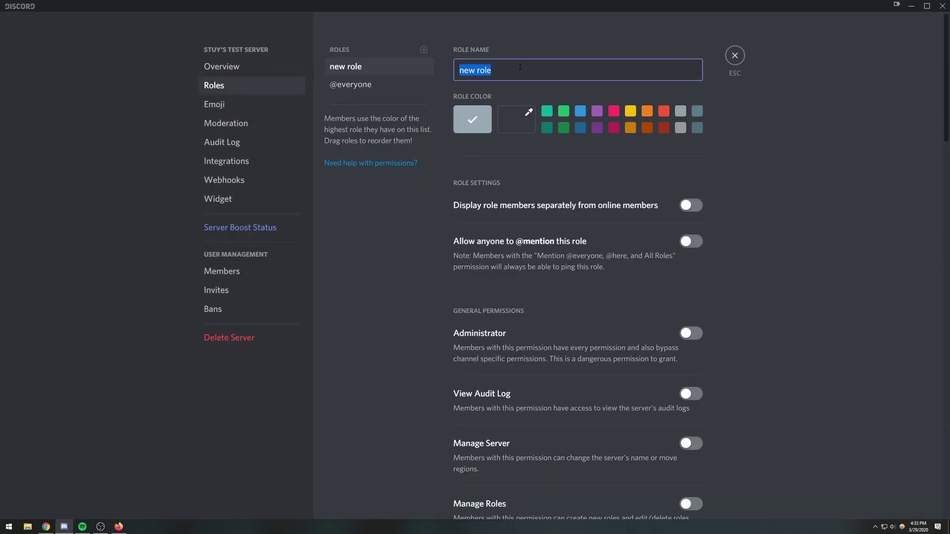
text(Verified)
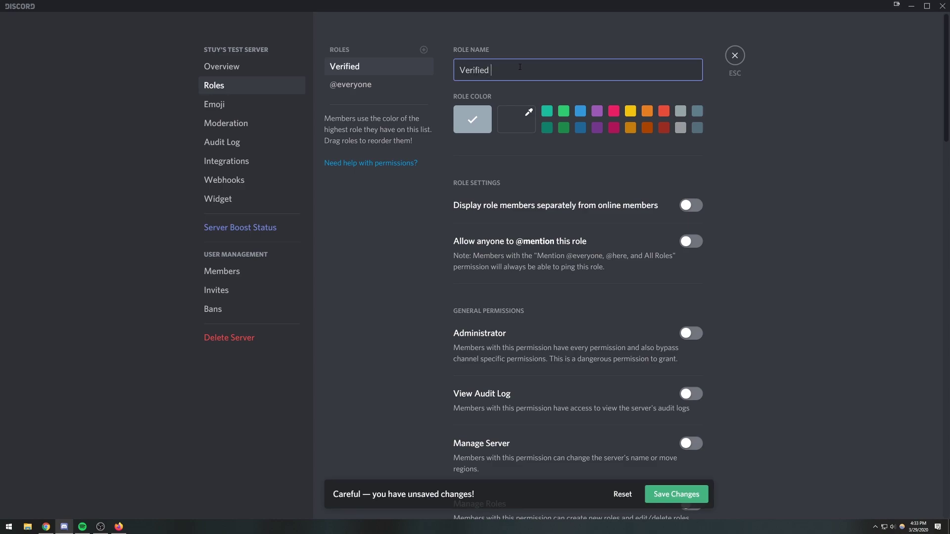
text( Member)
click(580, 113)
click(614, 111)
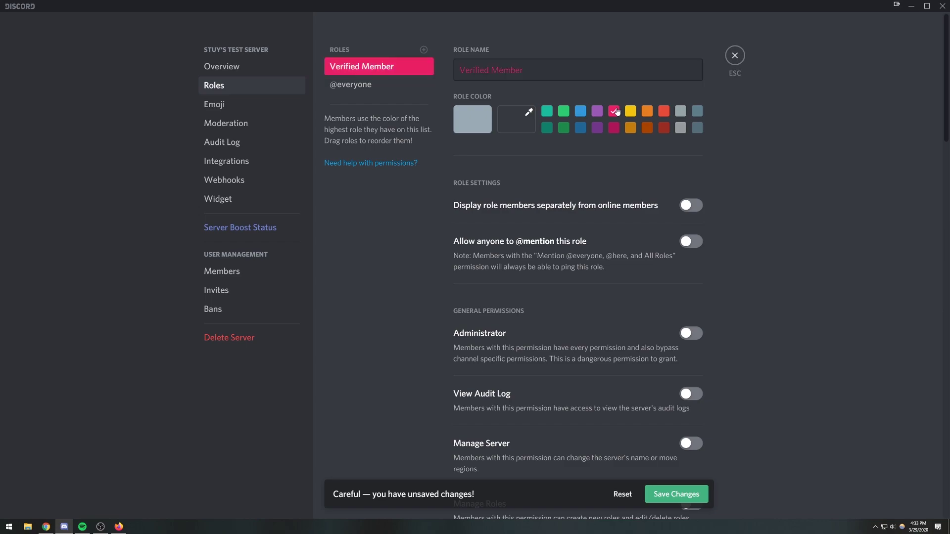
click(631, 112)
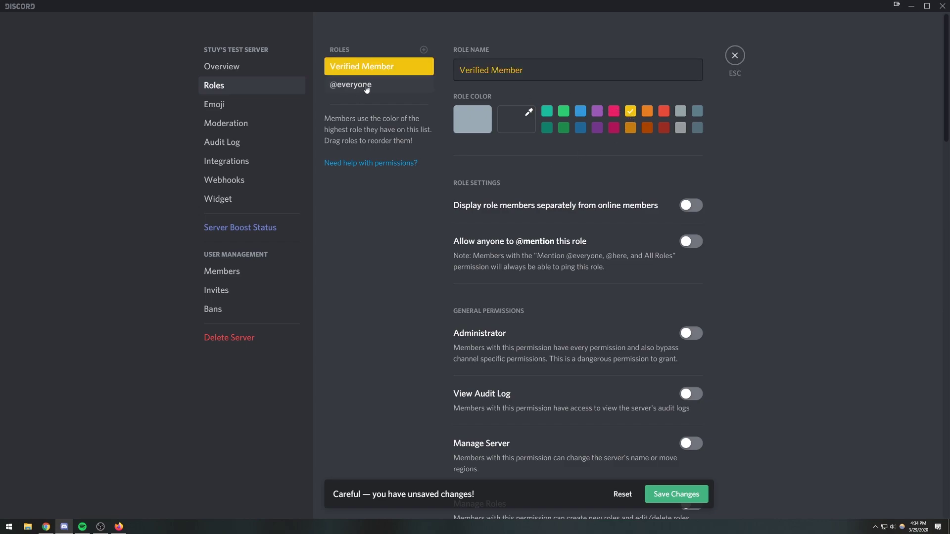
click(677, 494)
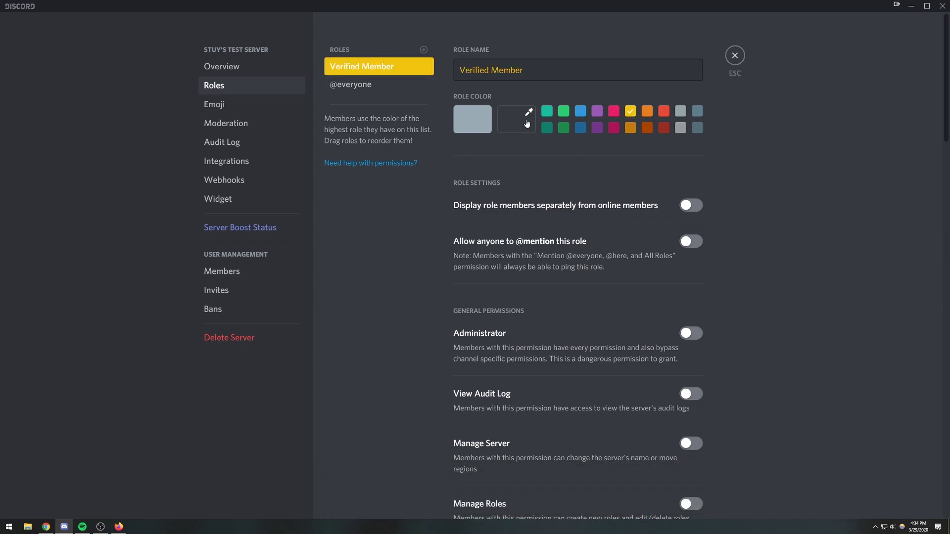
Toggle Verified Member's Send TTS Messages permission and save the change.
scroll(775, 199, down, 4)
scroll(775, 198, down, 11)
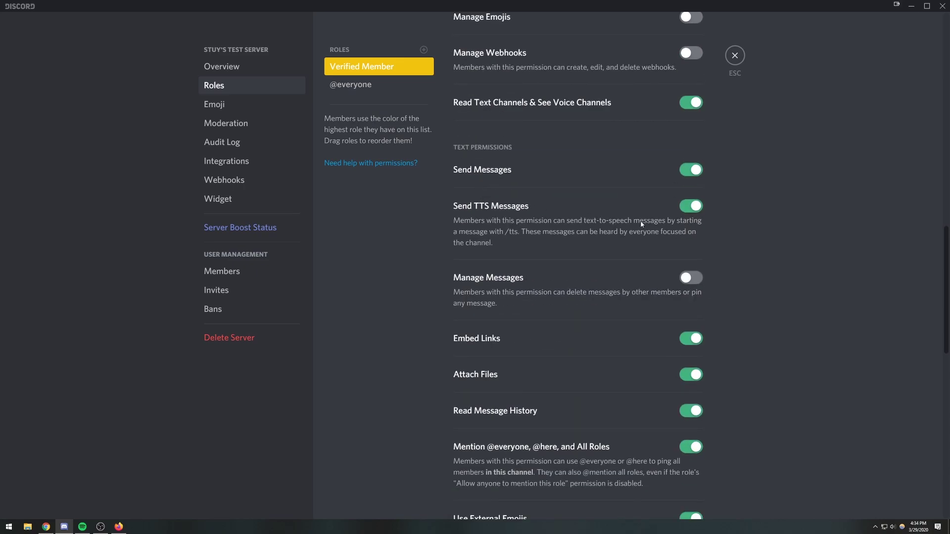
click(683, 212)
click(674, 493)
scroll(789, 280, down, 4)
scroll(789, 281, down, 4)
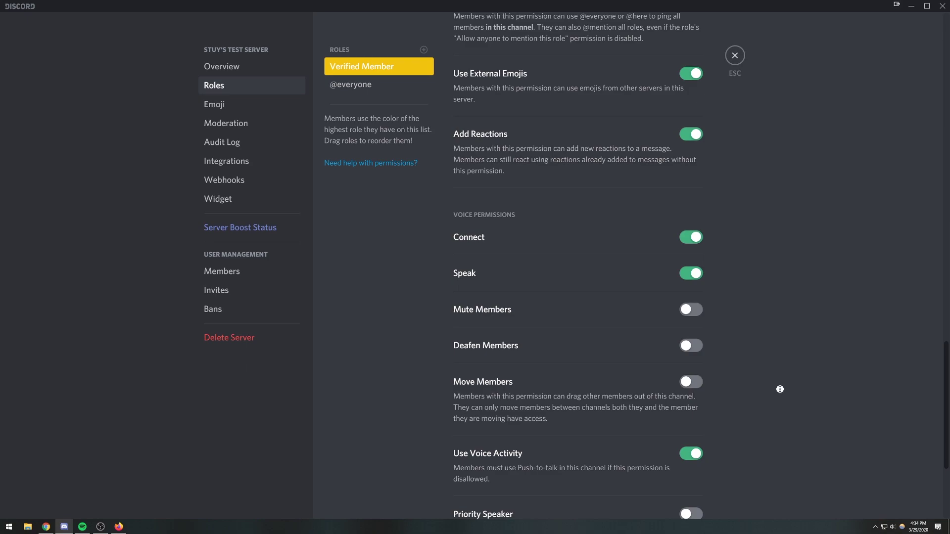
scroll(779, 389, up, 18)
Add a green Moderator role above Verified Member and save it.
click(424, 50)
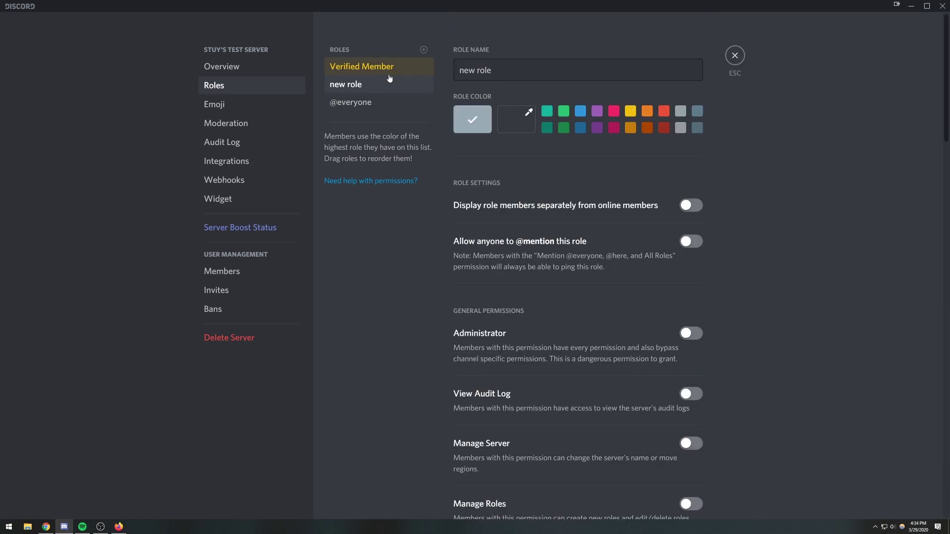
click(391, 69)
drag(386, 80, 390, 62)
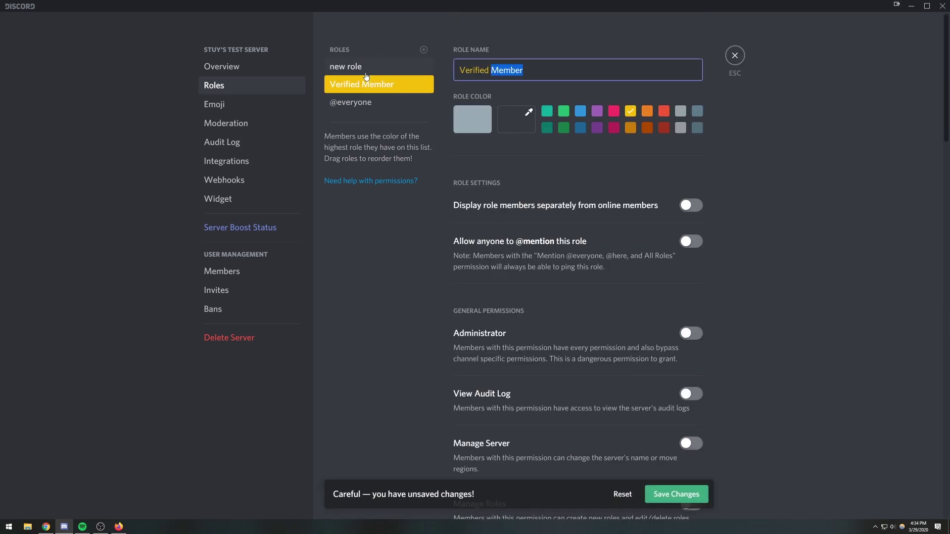
click(346, 66)
triple_click(506, 70)
text(Moderator)
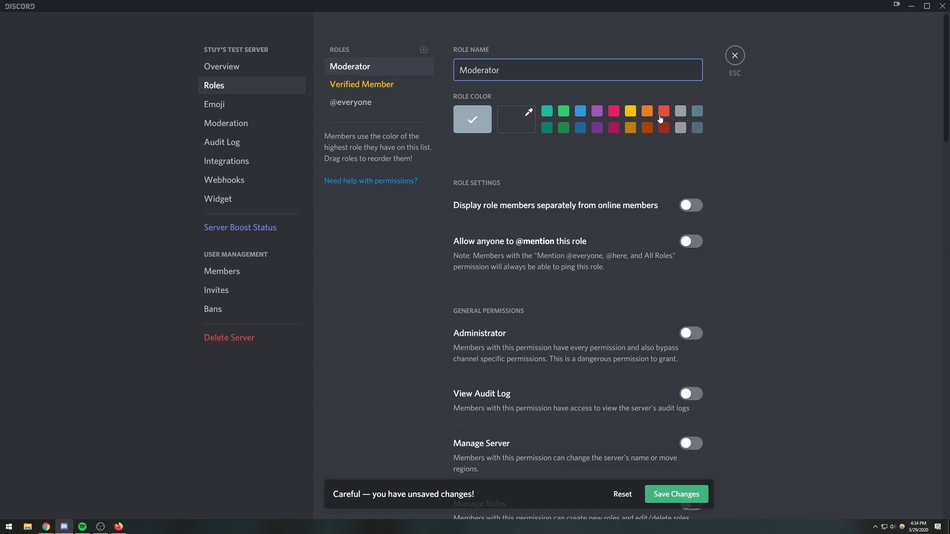
click(569, 115)
click(677, 494)
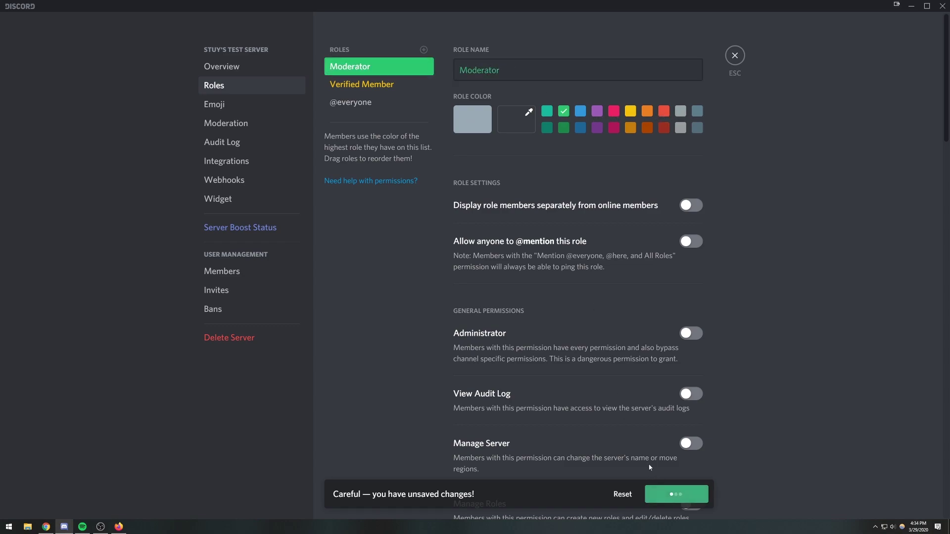
Add a Bot role above Verified Member, save, and close the server settings.
click(423, 49)
drag(386, 99, 386, 79)
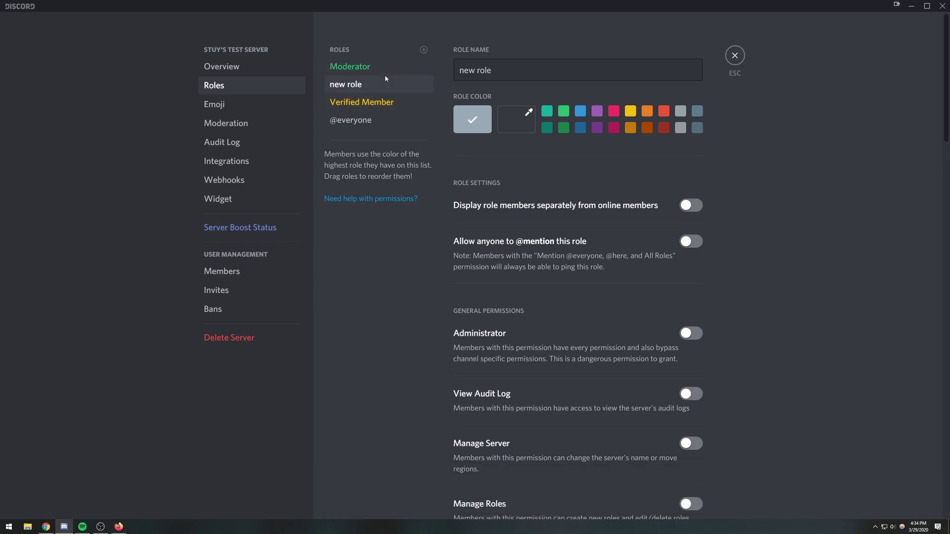
triple_click(509, 75)
text(Bot)
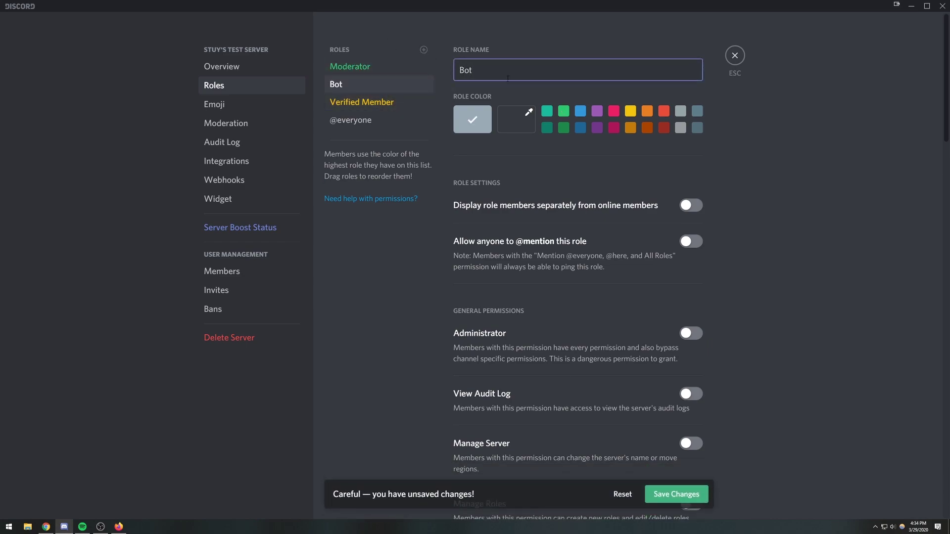
click(676, 494)
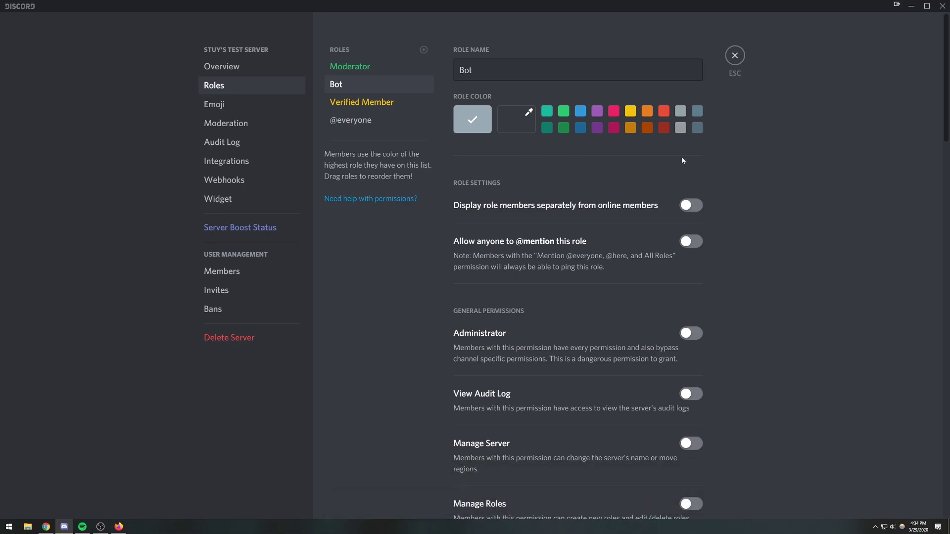
key(Escape)
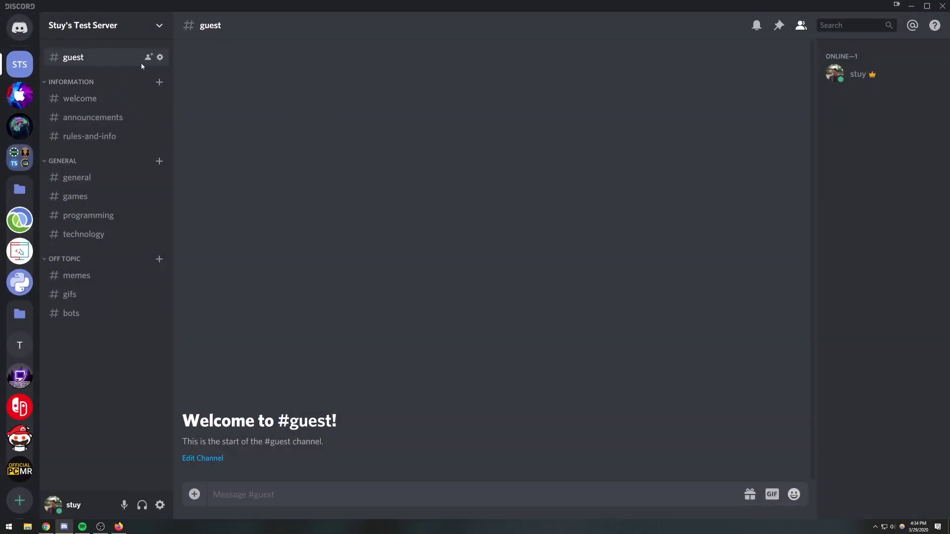
Add a Verified Member override to the #guest channel's permissions.
click(160, 58)
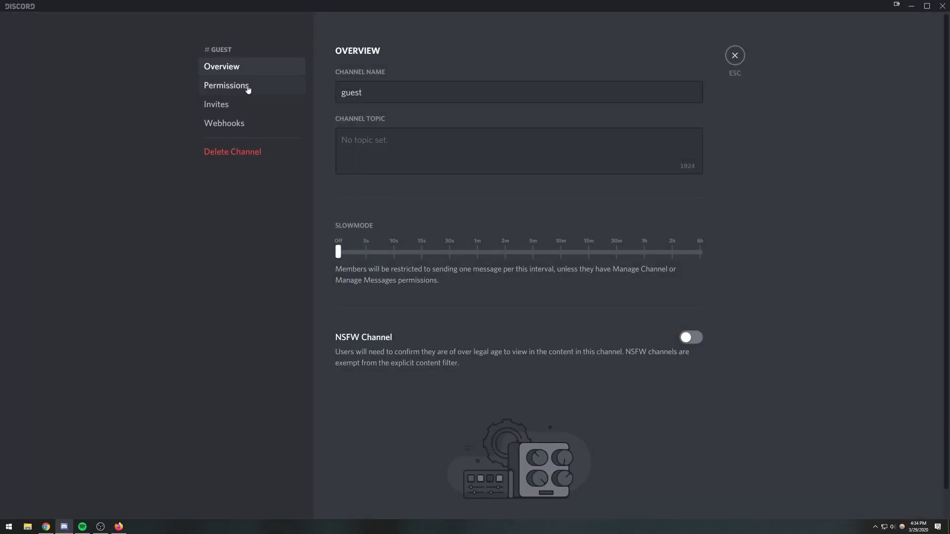
click(245, 88)
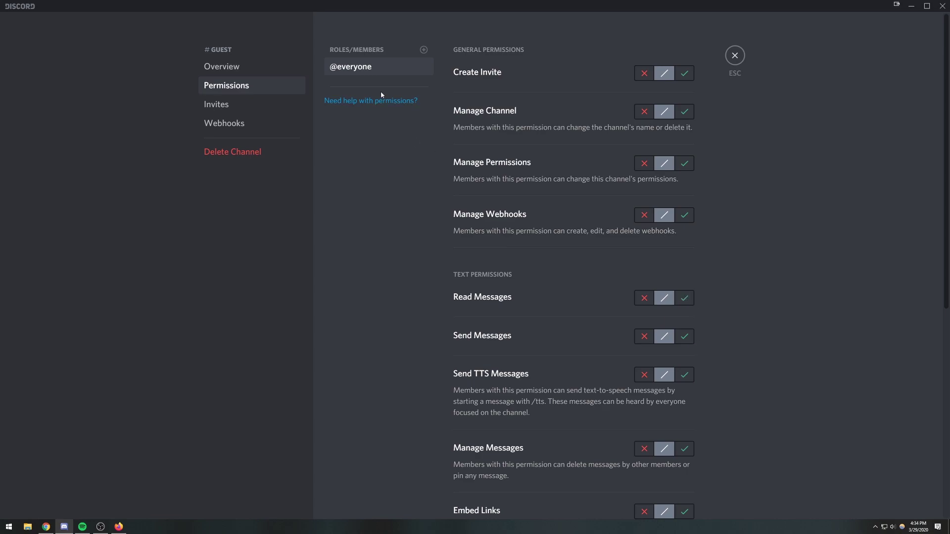
click(424, 50)
click(370, 177)
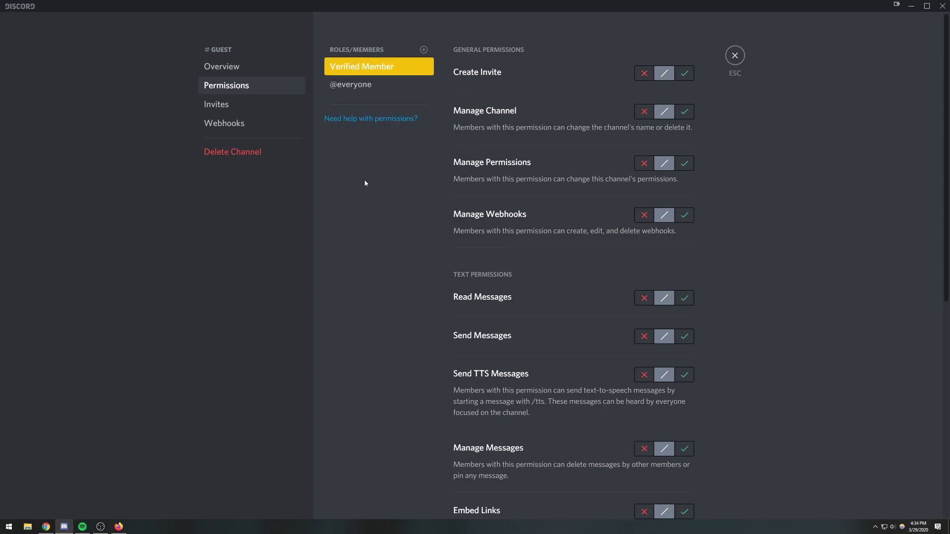
Deny Verified Member Create Invite, Manage Channel/Permissions/Webhooks, Read Messages and Read Message History, and save.
click(644, 74)
click(646, 112)
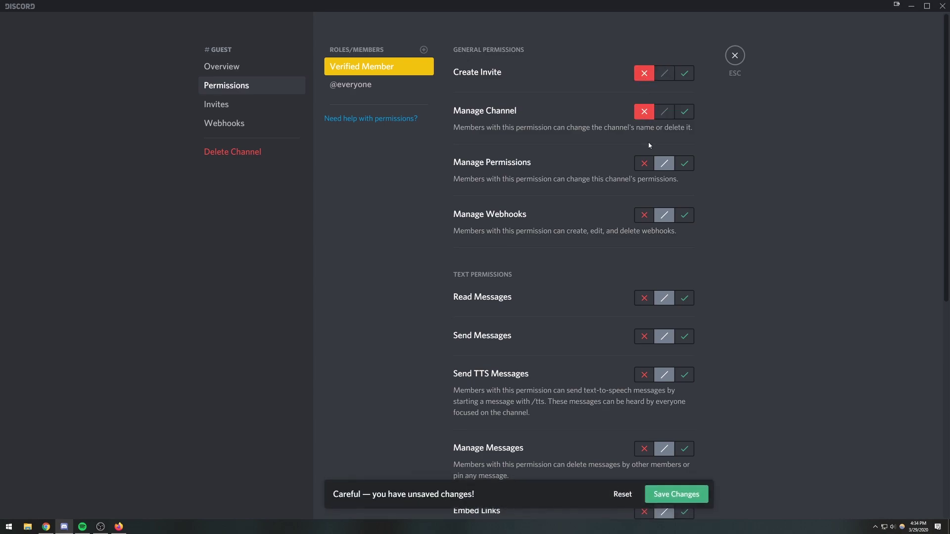
click(644, 164)
click(643, 216)
scroll(605, 181, down, 2)
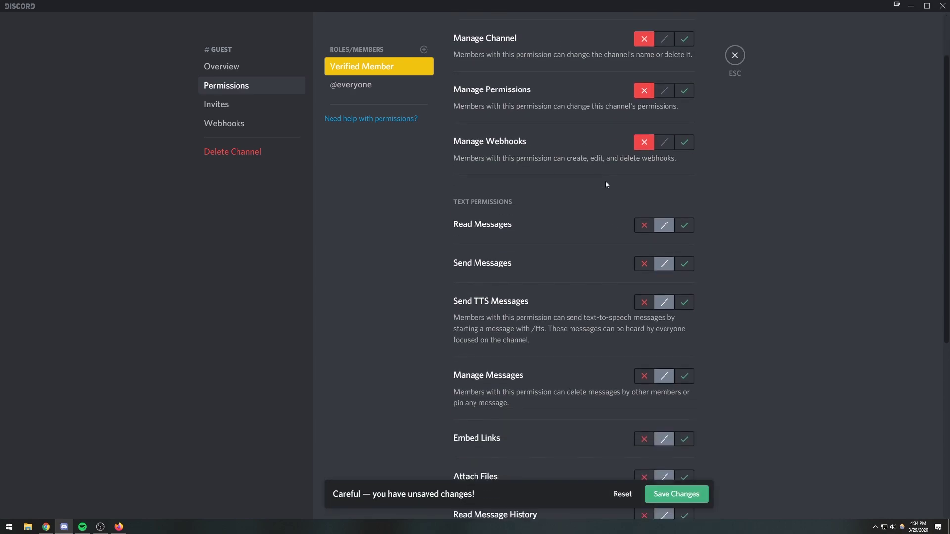
scroll(619, 99, up, 2)
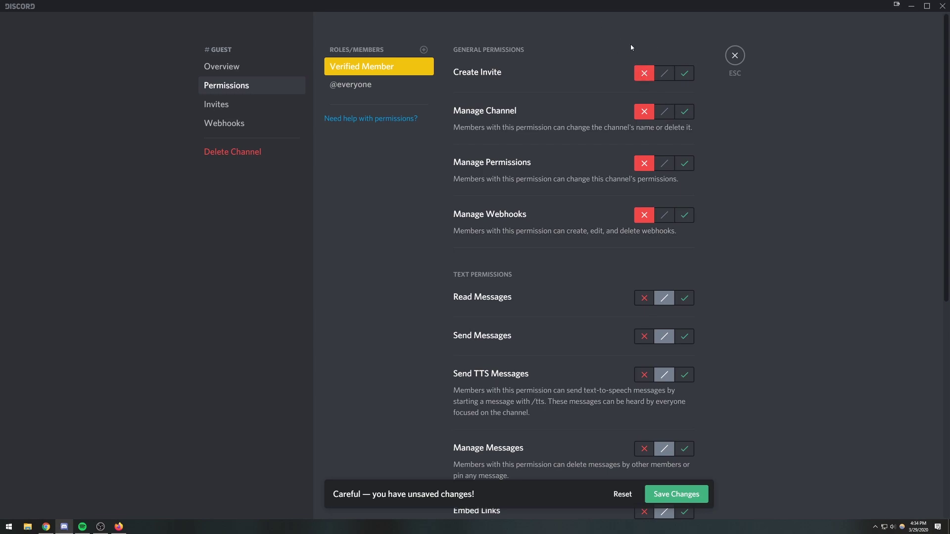
scroll(663, 265, down, 3)
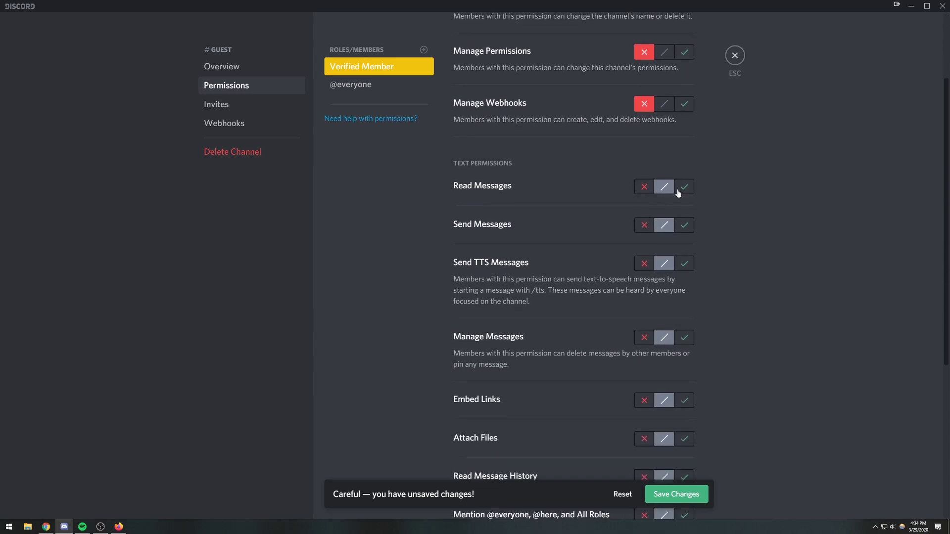
click(644, 188)
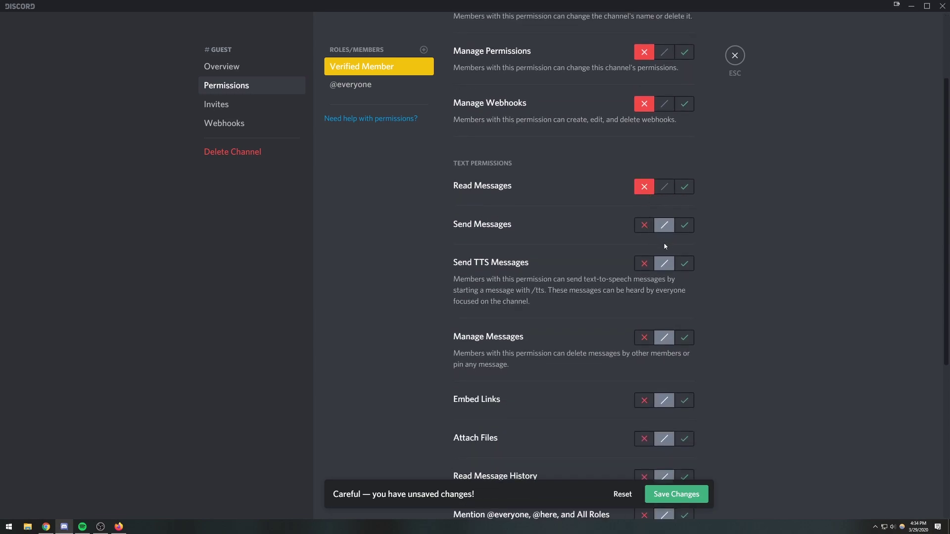
scroll(663, 247, down, 7)
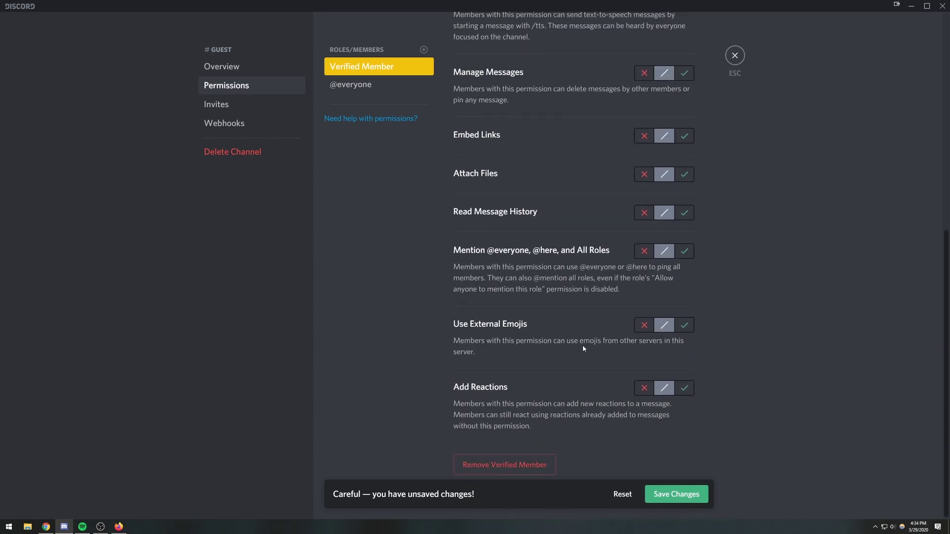
scroll(583, 349, up, 4)
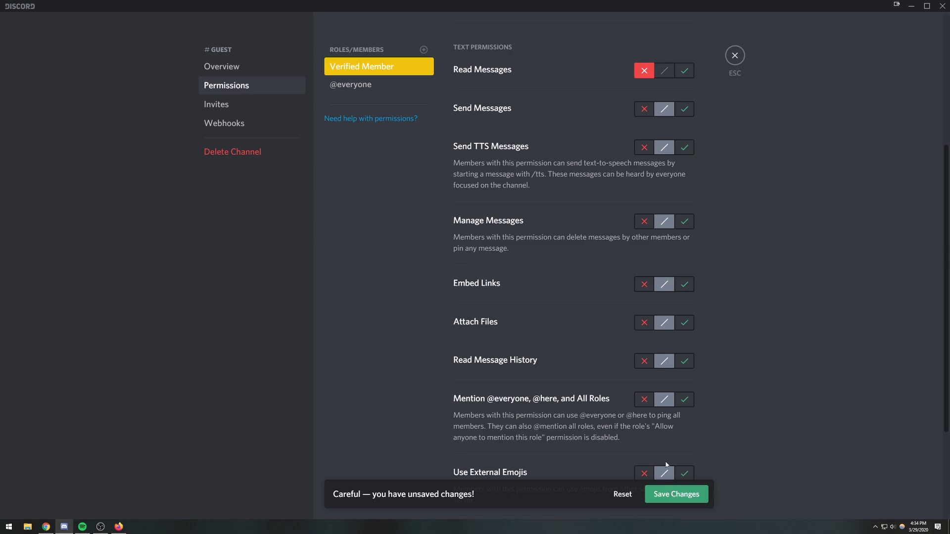
click(644, 361)
click(676, 494)
scroll(642, 391, up, 6)
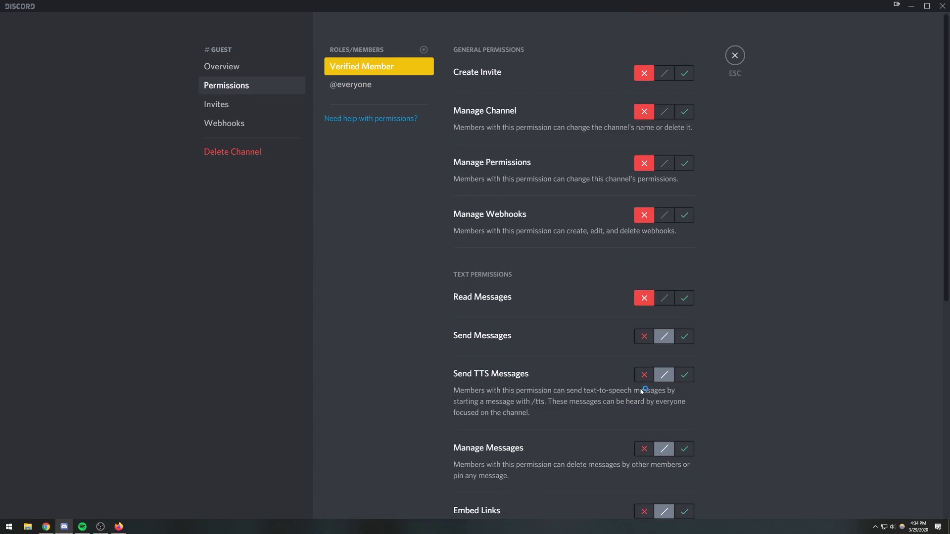
click(361, 85)
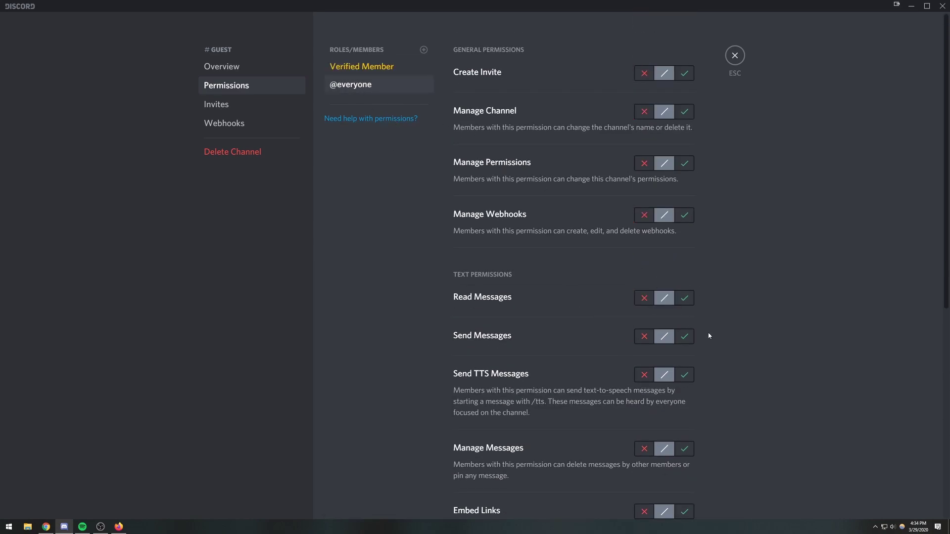
scroll(708, 336, down, 4)
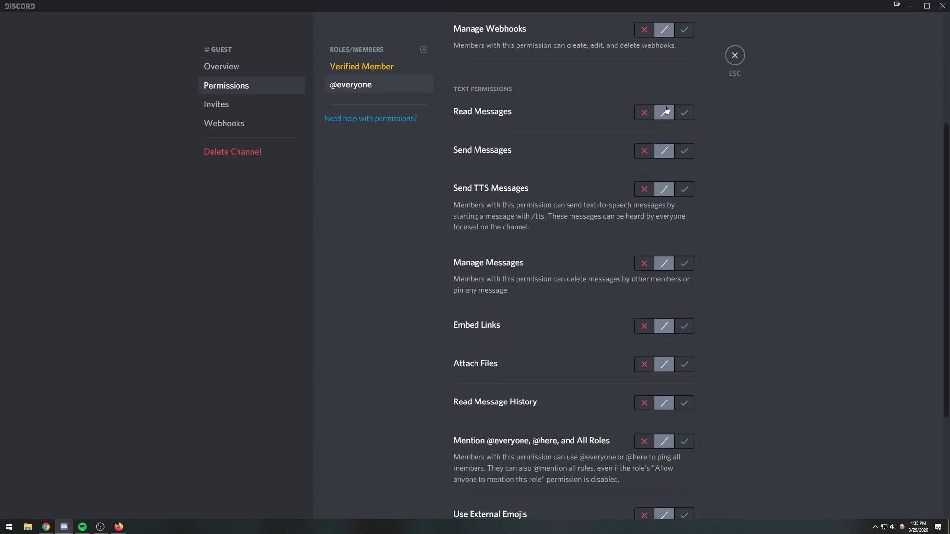
scroll(709, 331, up, 3)
key(Escape)
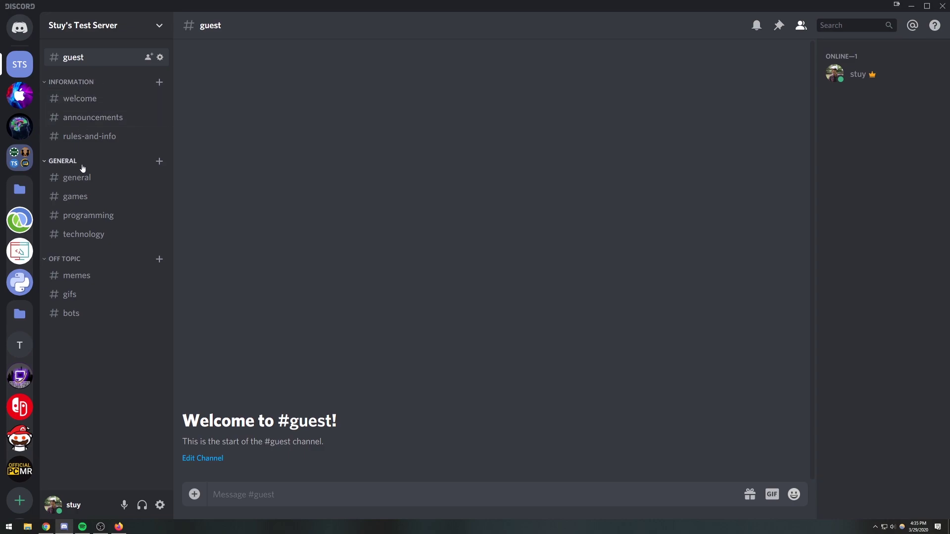
right_click(87, 81)
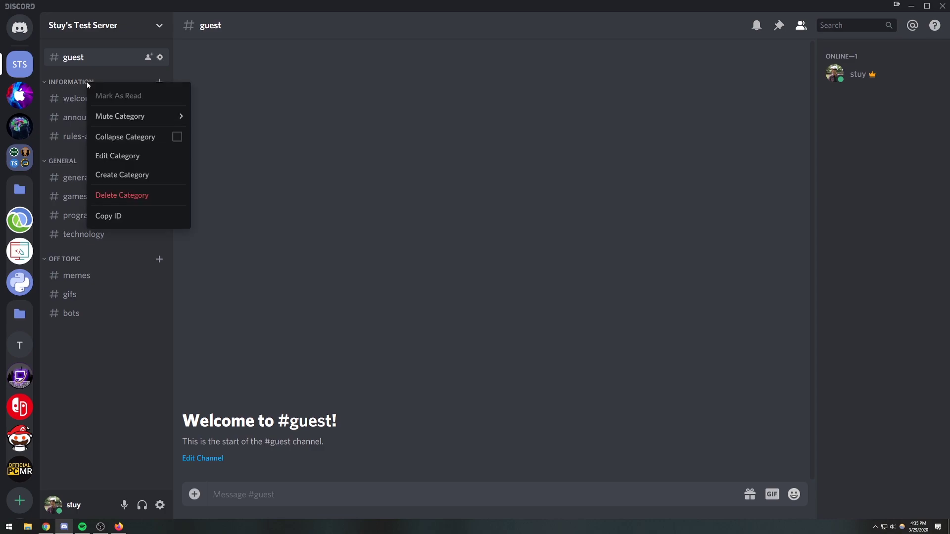
click(116, 154)
click(253, 87)
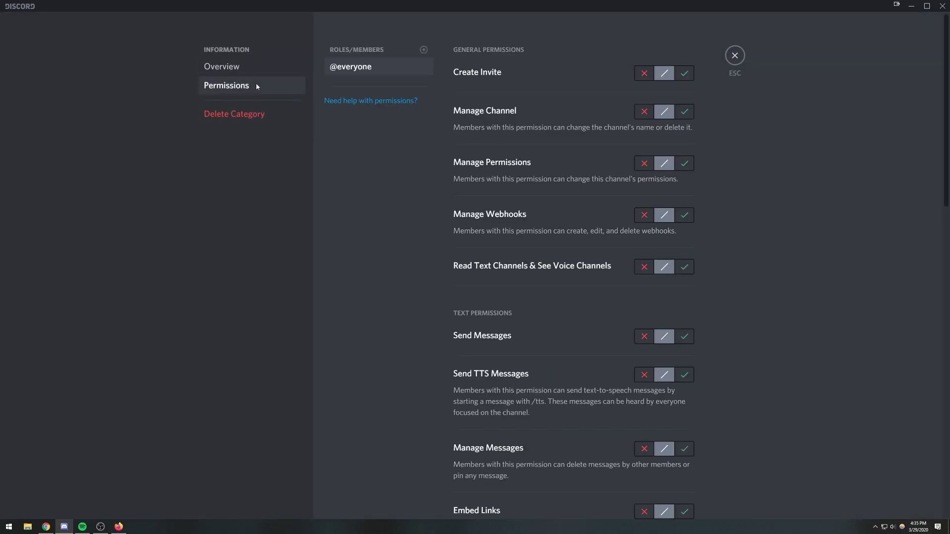
key(Escape)
right_click(84, 99)
mouse_move(113, 159)
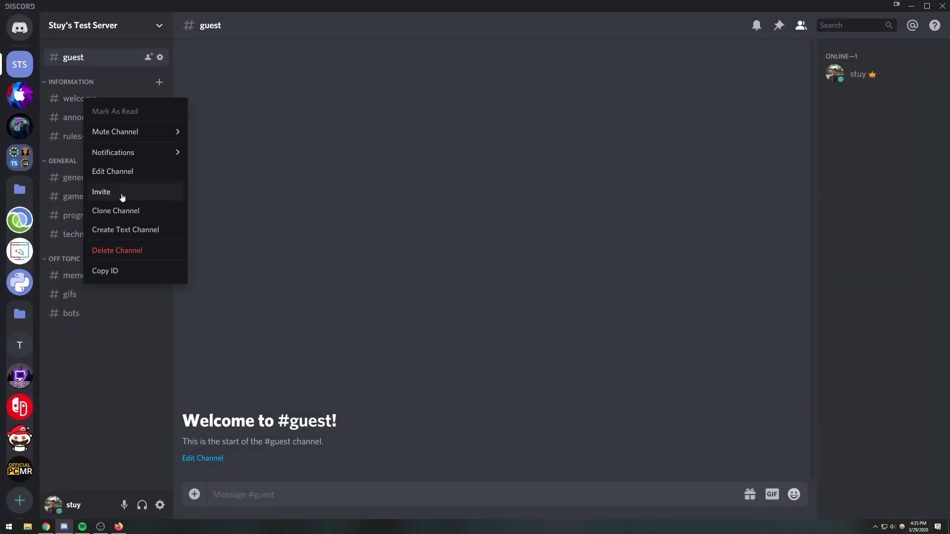
click(125, 172)
click(240, 88)
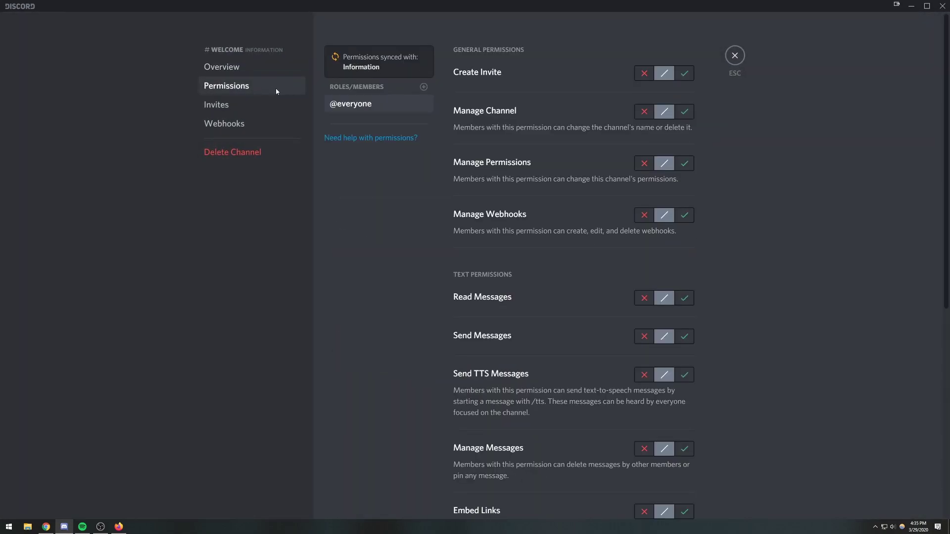
key(Escape)
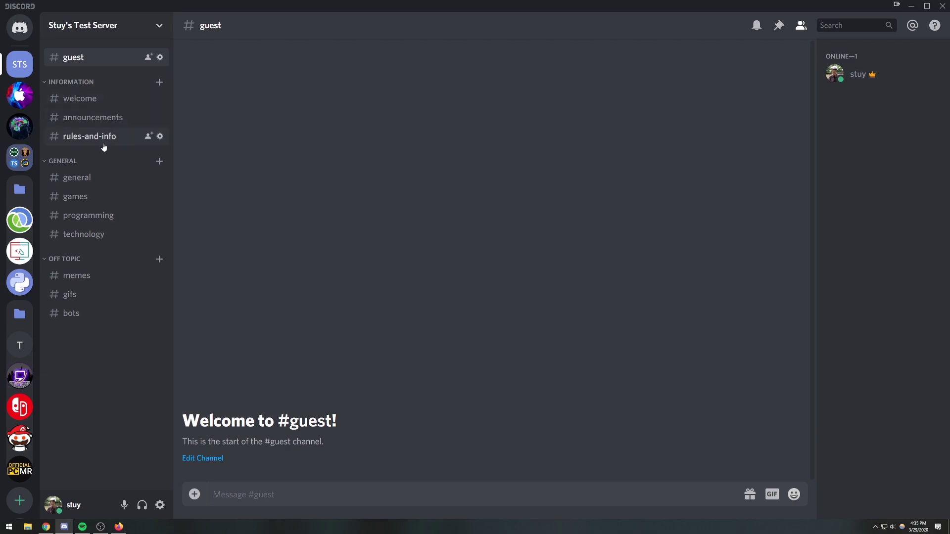
right_click(90, 85)
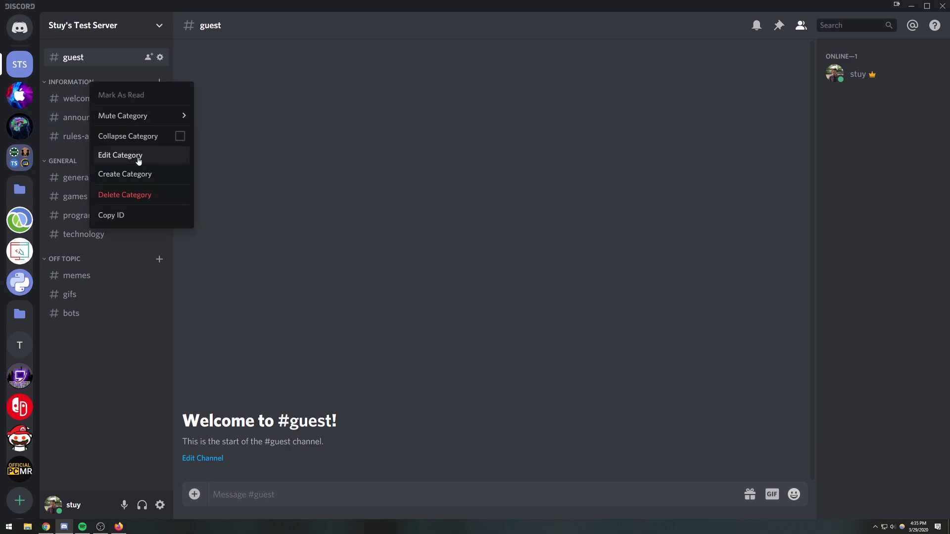
click(137, 155)
click(253, 87)
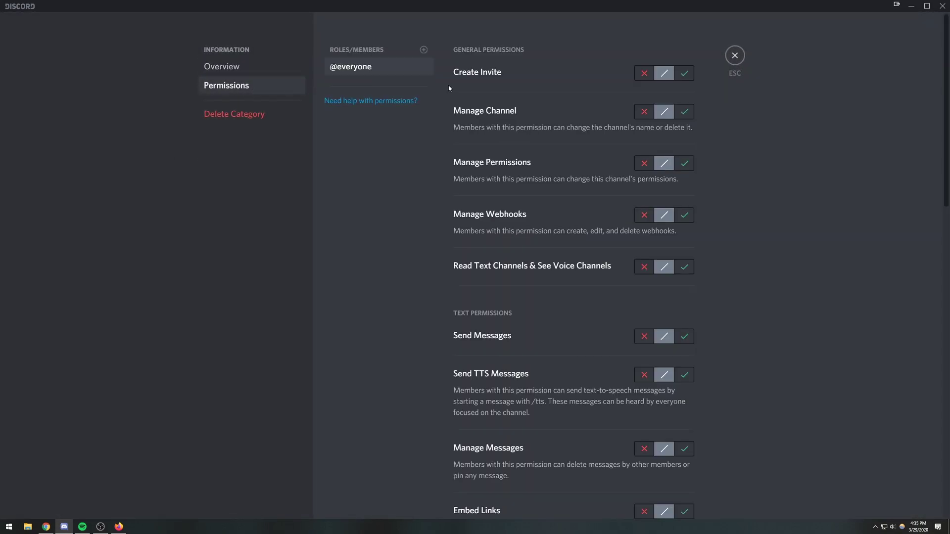
key(Escape)
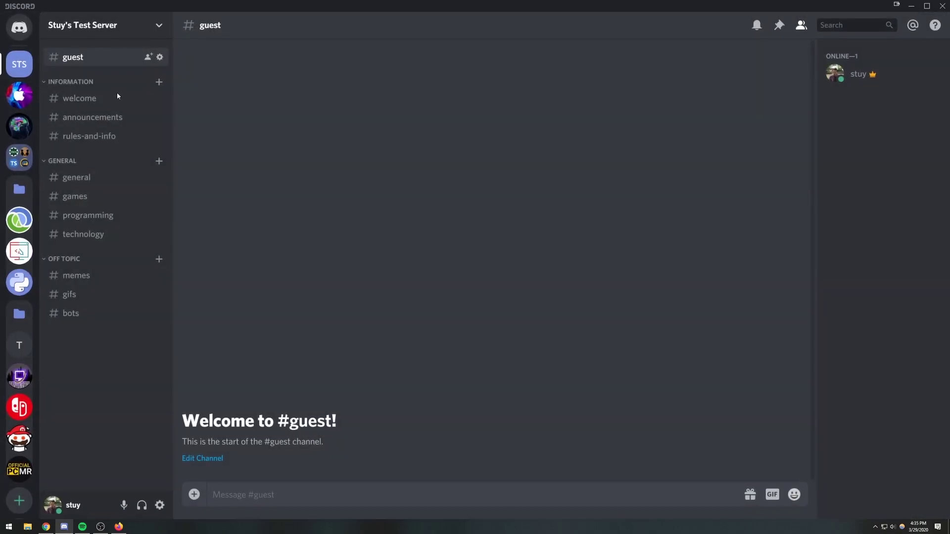
Add a Verified Member override to the Information category's permissions.
right_click(85, 82)
click(114, 155)
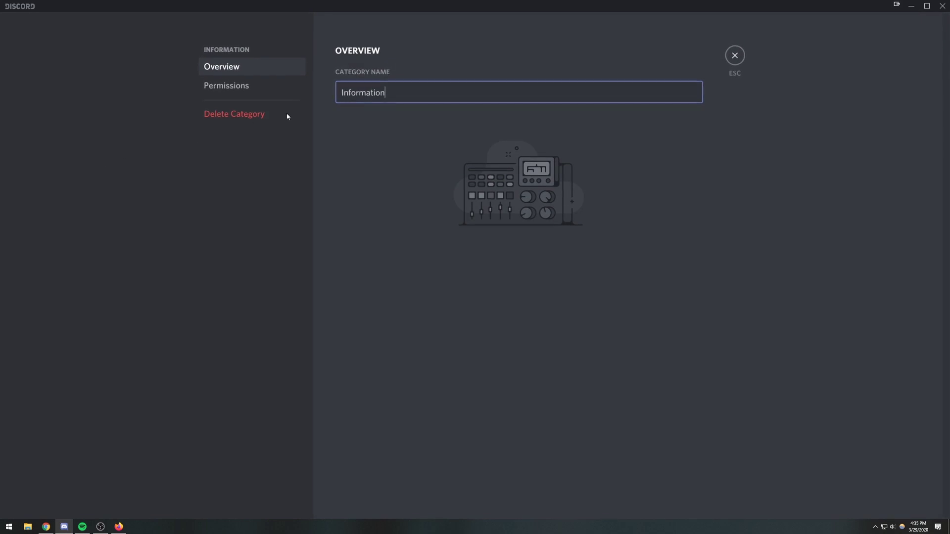
click(273, 88)
click(425, 50)
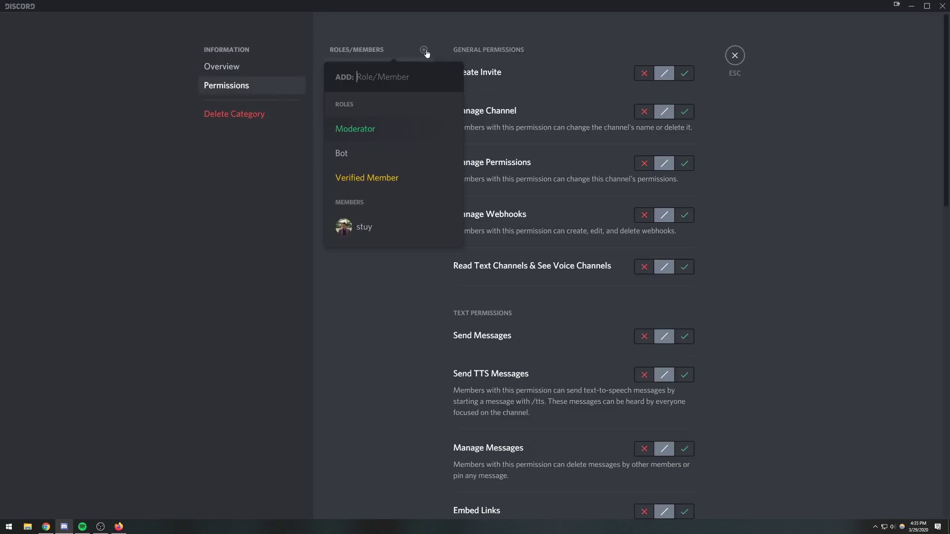
click(392, 182)
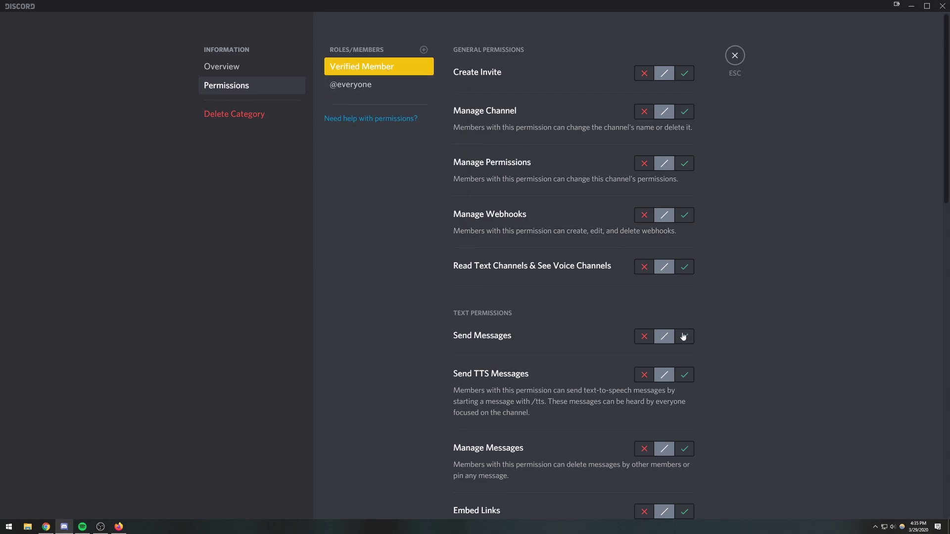
click(374, 86)
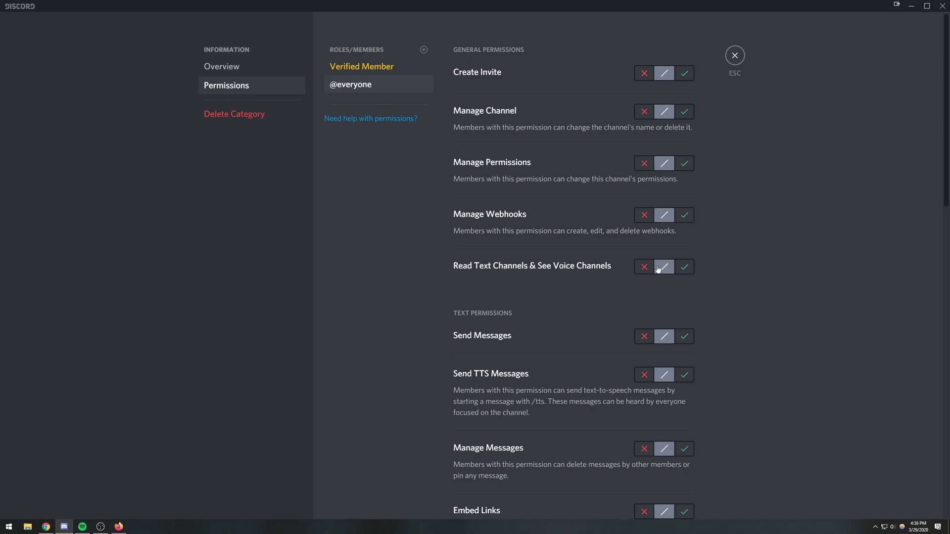
scroll(643, 223, down, 2)
scroll(608, 168, up, 2)
click(645, 111)
click(644, 164)
click(644, 215)
click(644, 266)
scroll(649, 277, down, 1)
scroll(648, 277, down, 4)
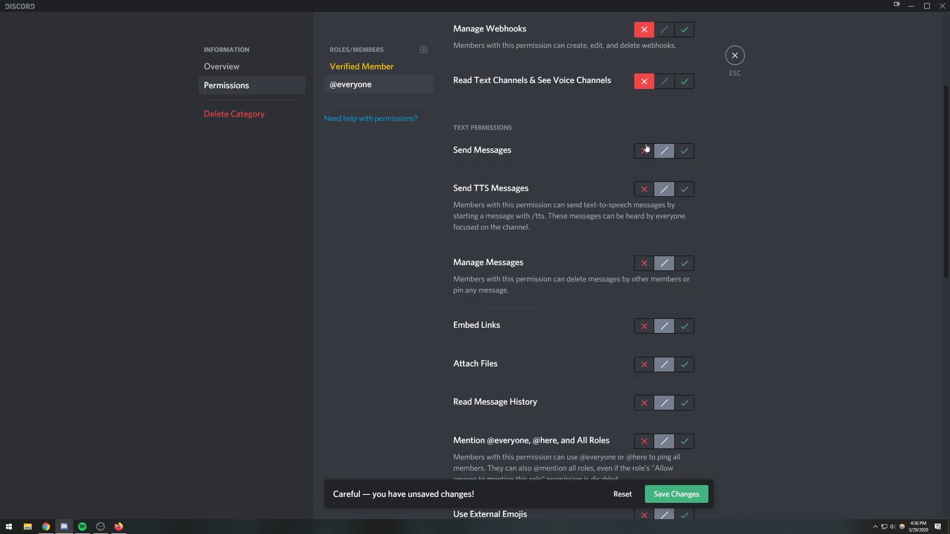
click(645, 150)
click(646, 191)
click(644, 265)
click(644, 326)
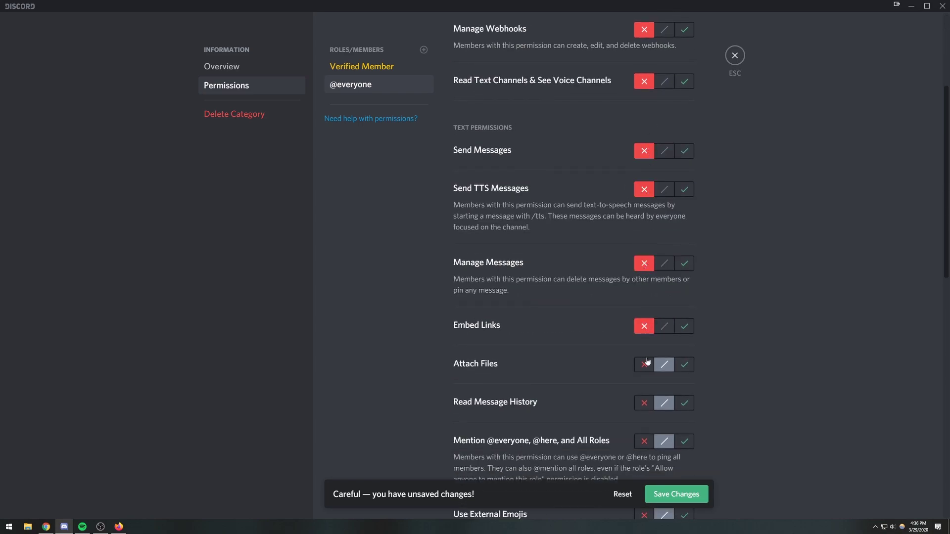
click(644, 365)
scroll(645, 364, down, 3)
click(644, 254)
click(645, 293)
click(644, 367)
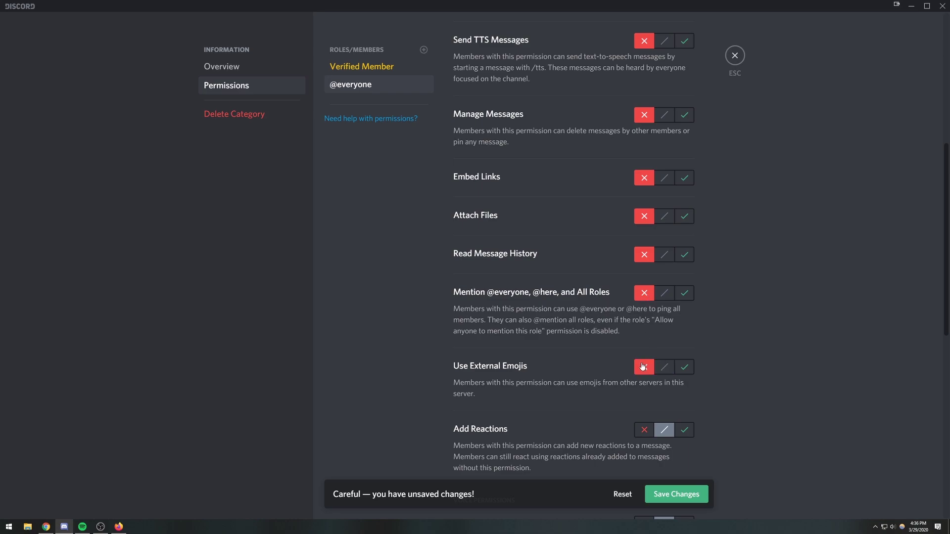
scroll(644, 368, down, 4)
click(644, 246)
click(645, 339)
scroll(649, 340, down, 2)
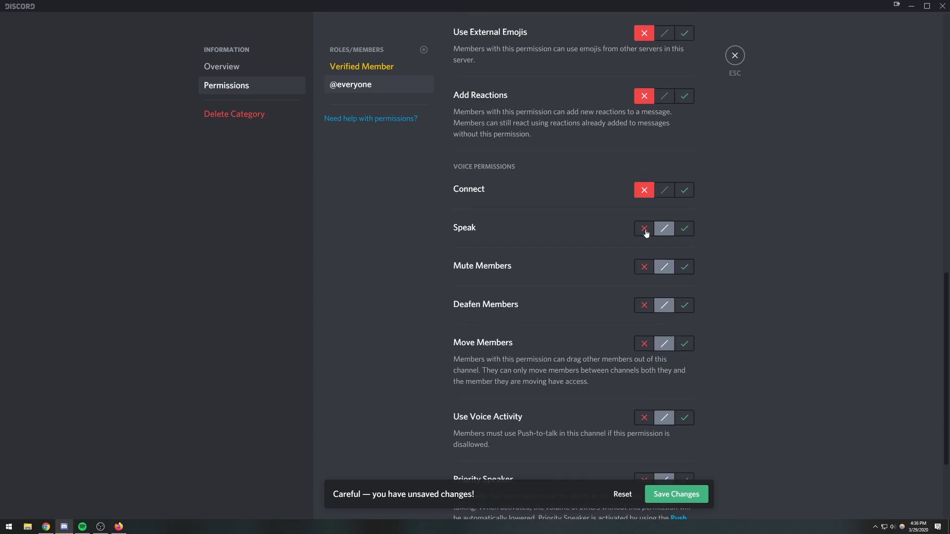
click(644, 228)
click(644, 266)
click(644, 305)
click(644, 343)
click(645, 418)
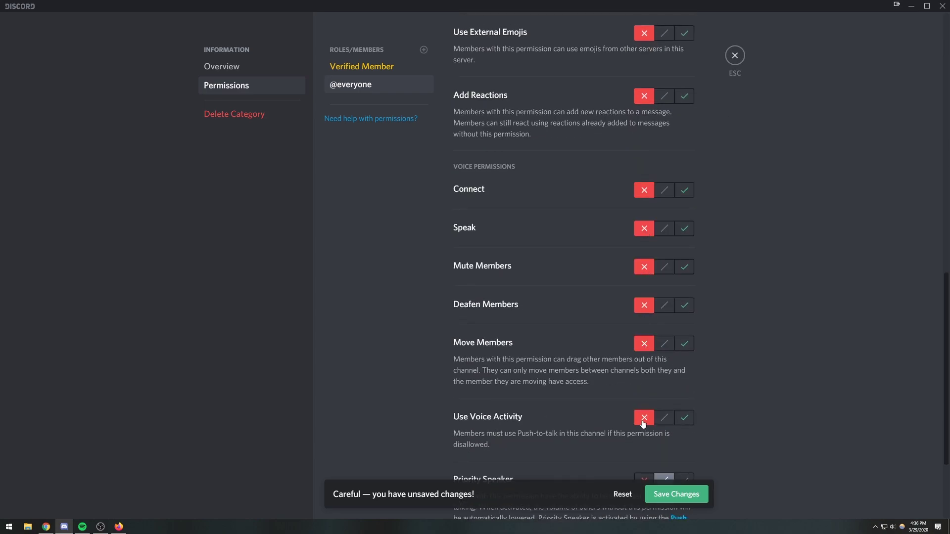
scroll(644, 417, down, 3)
click(622, 494)
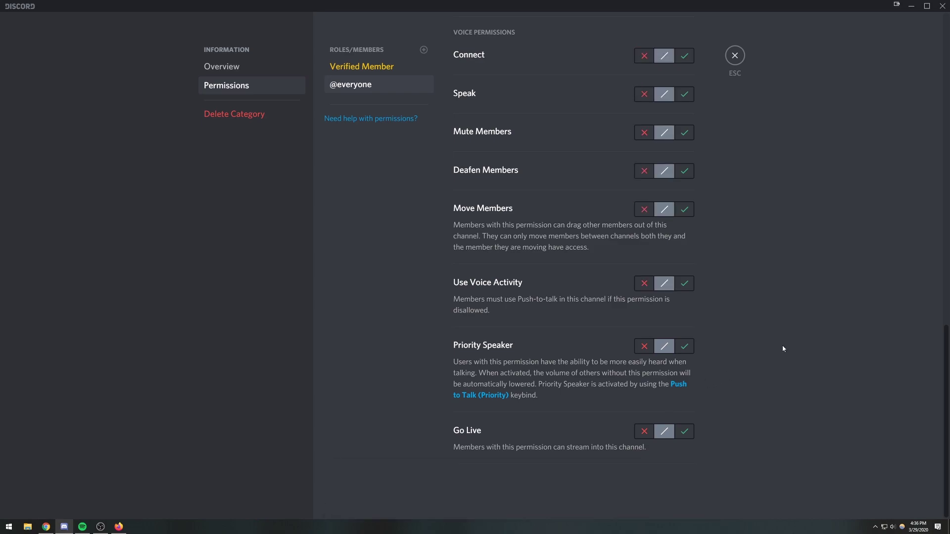
scroll(783, 348, up, 20)
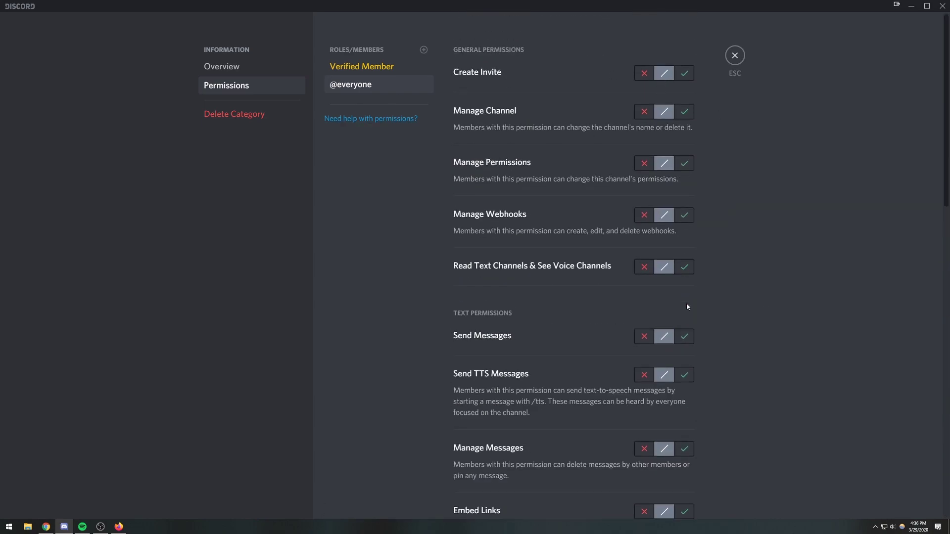
scroll(686, 307, down, 4)
scroll(645, 158, up, 2)
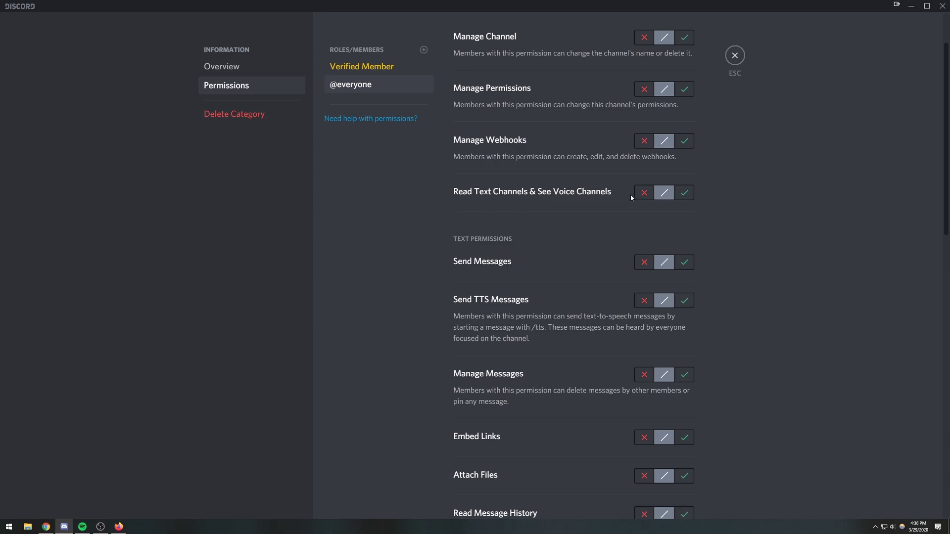
click(642, 194)
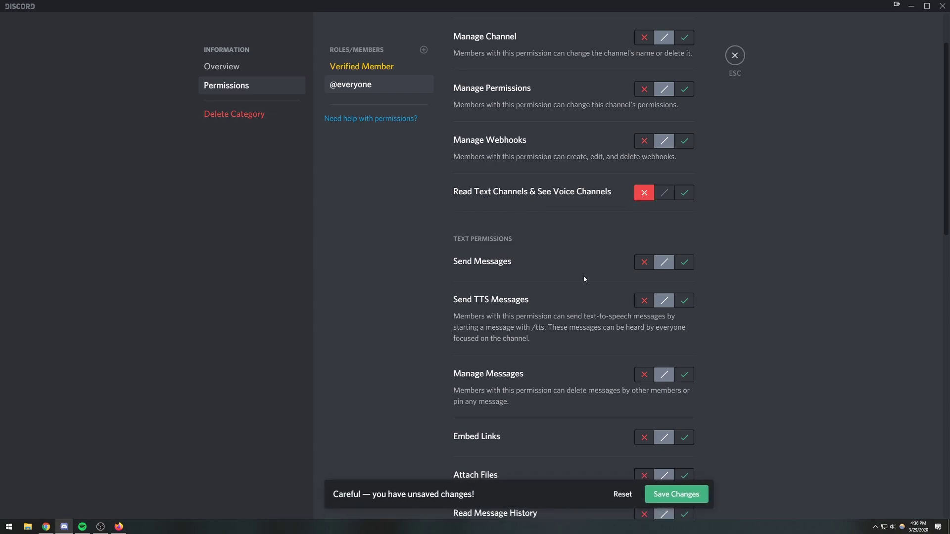
click(645, 264)
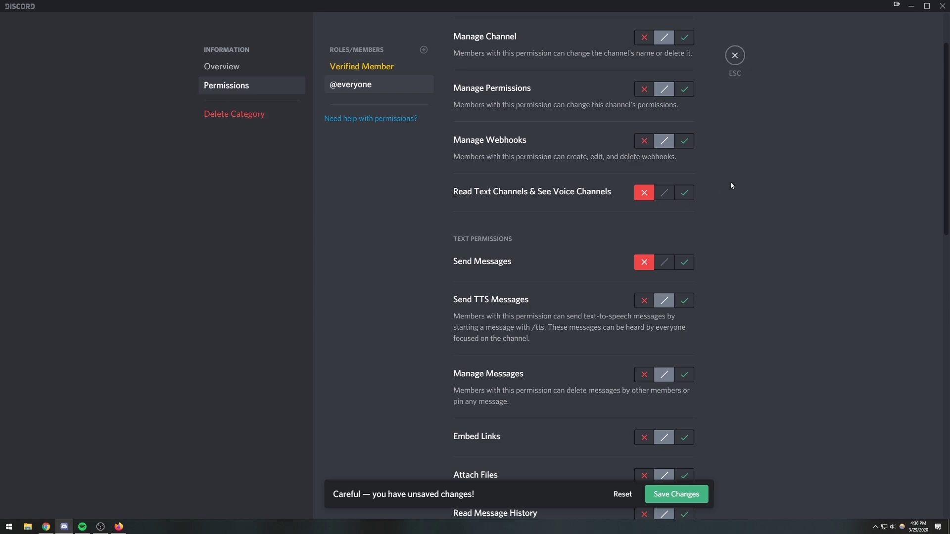
click(683, 495)
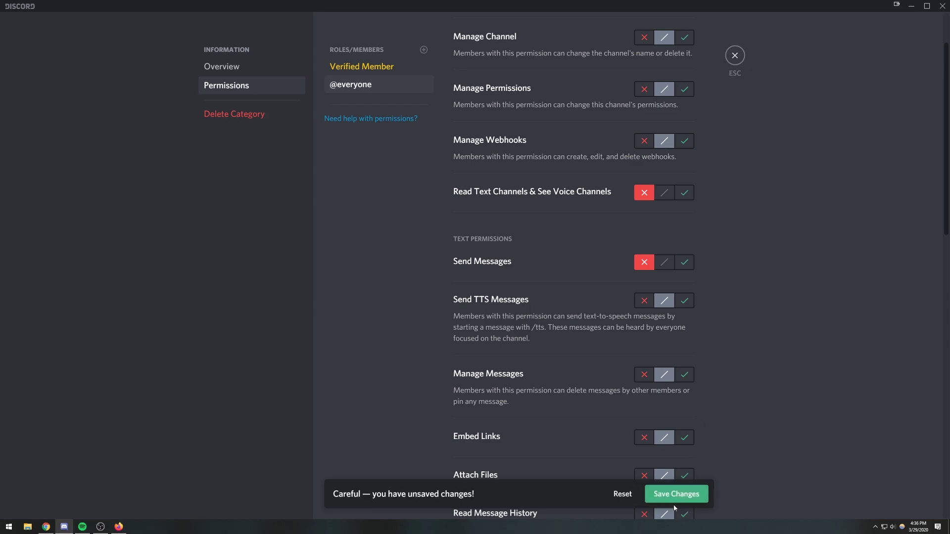
click(370, 66)
click(351, 84)
click(371, 66)
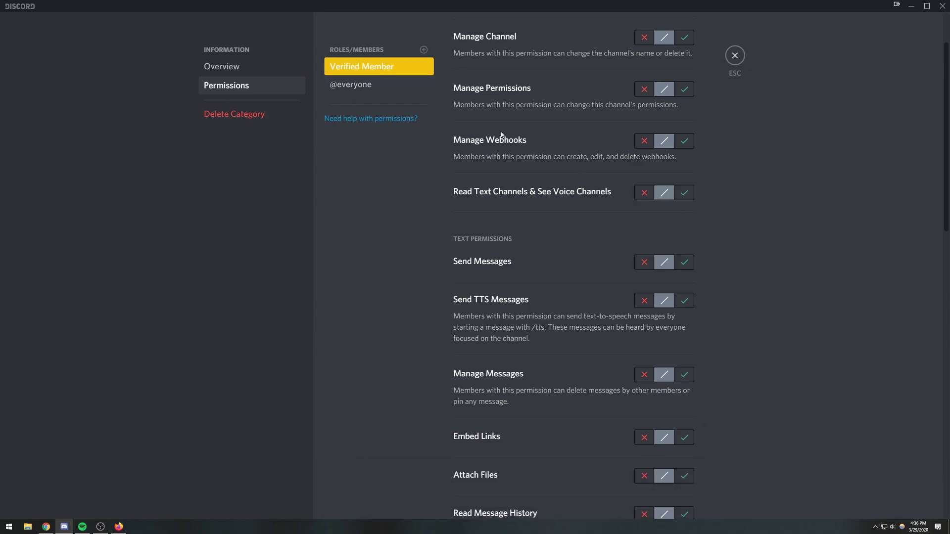
click(353, 71)
key(Escape)
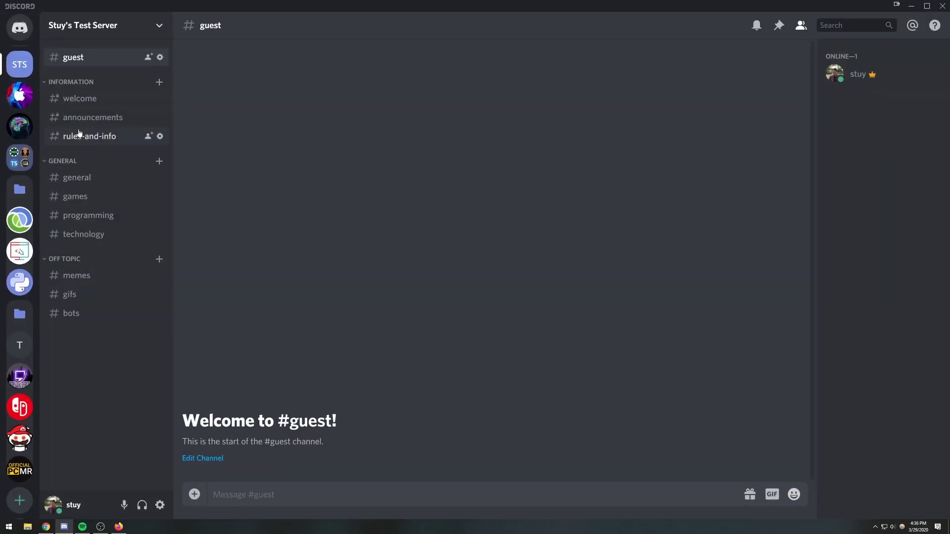
Invite the second test account and join Stuy's Test Server with it in the browser.
key(ctrl+equal)
key(ctrl+equal)
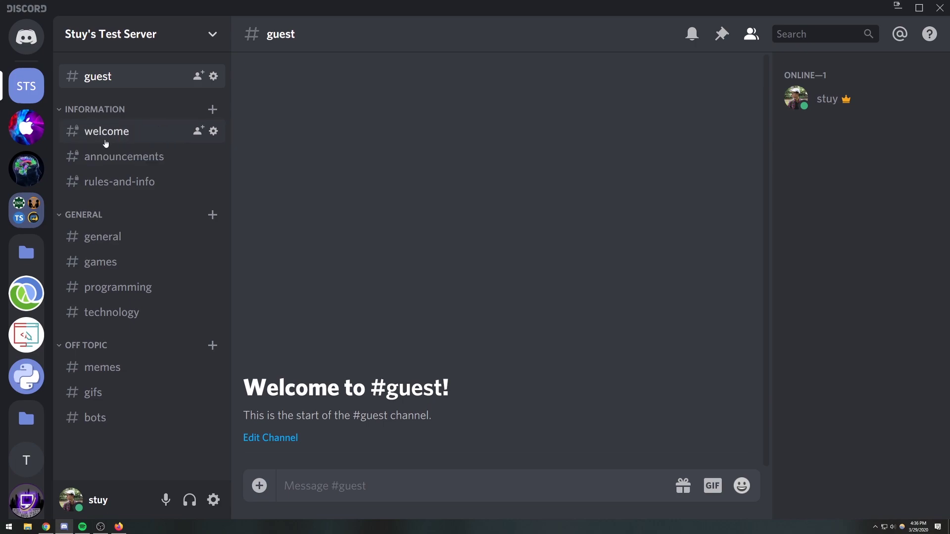
key(ctrl+minus)
key(ctrl+minus)
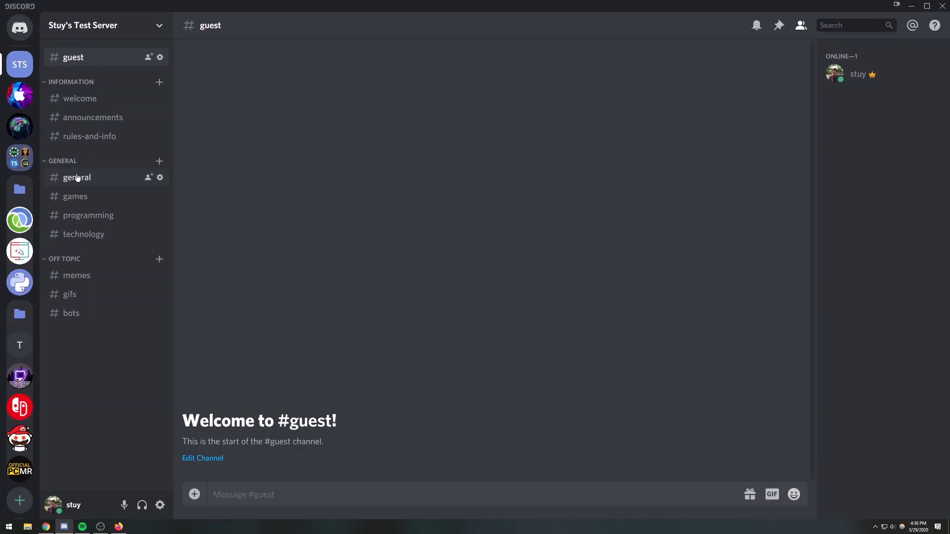
click(86, 101)
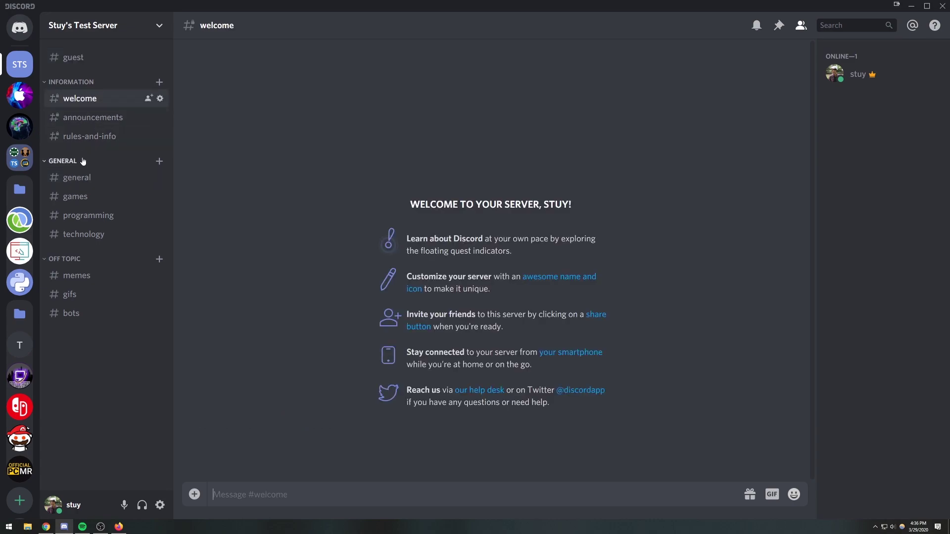
right_click(25, 62)
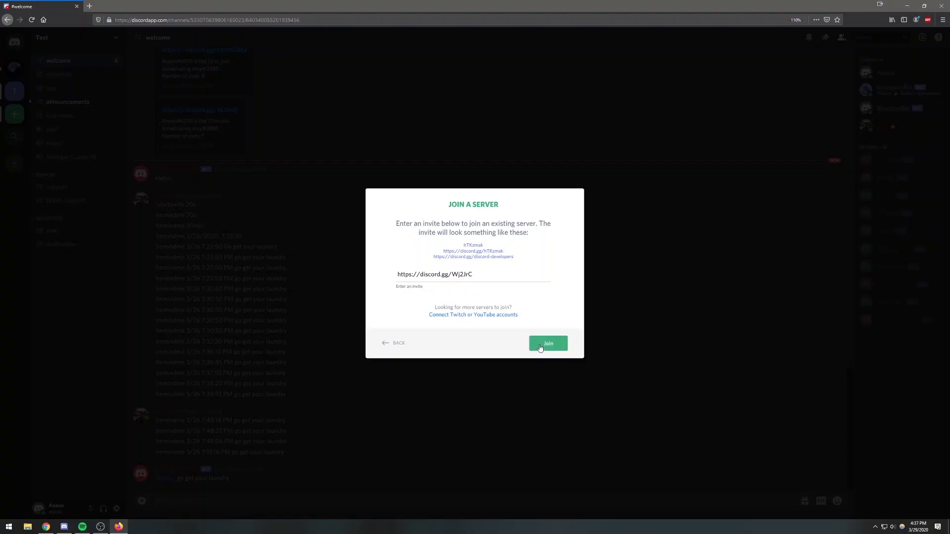
click(547, 343)
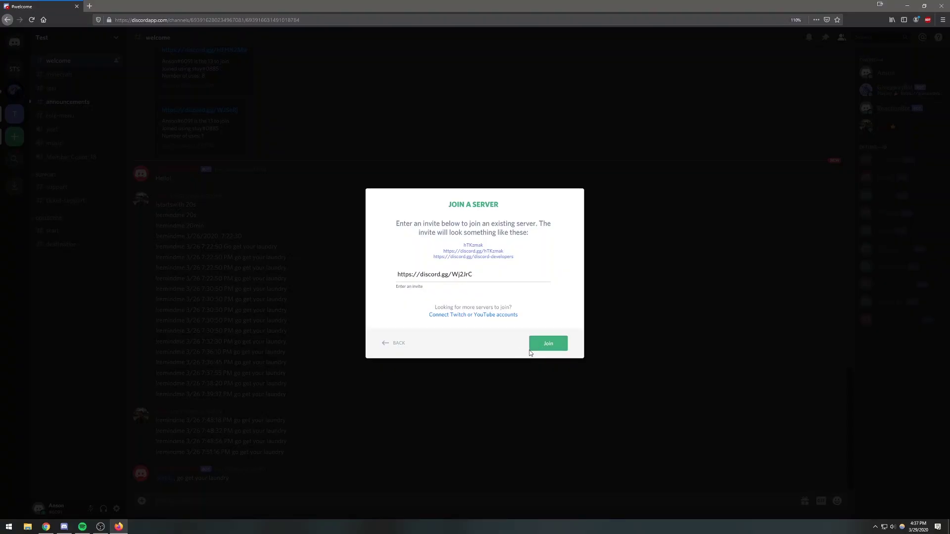
As the test account, confirm only the guest and General channels are visible.
click(57, 91)
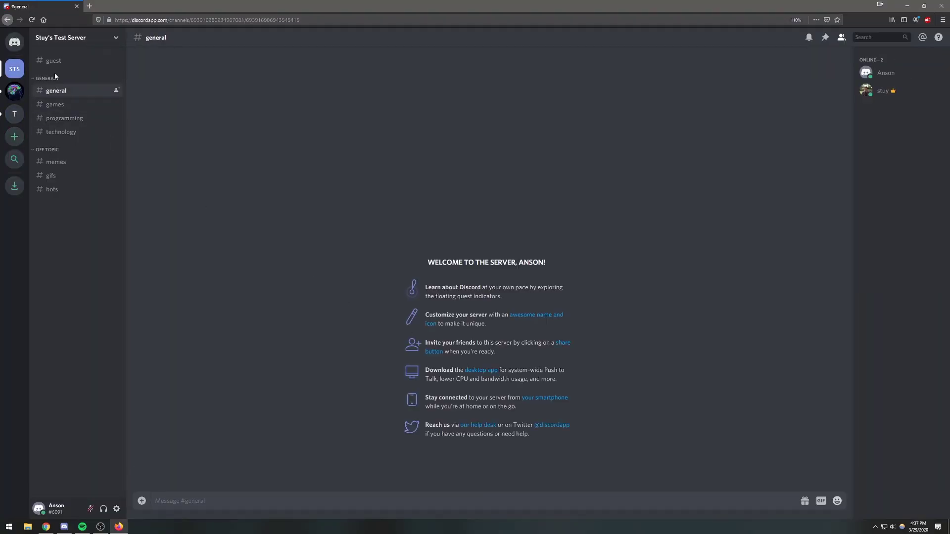
click(54, 62)
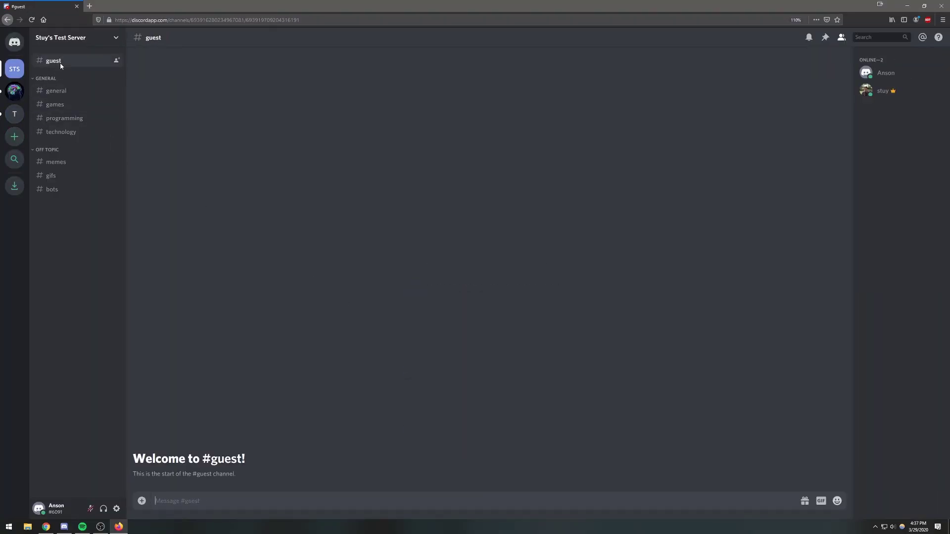
click(52, 93)
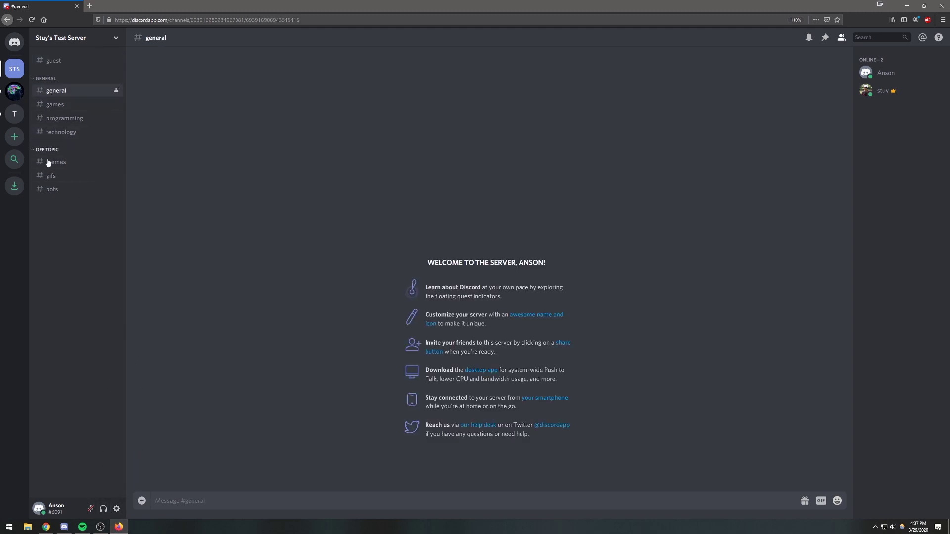
key(ctrl+plus)
key(ctrl+plus)
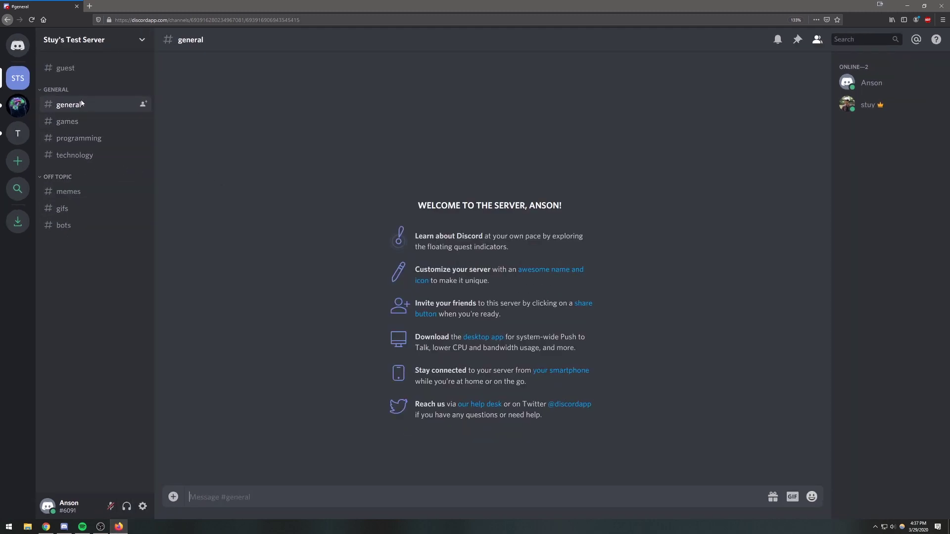
click(64, 526)
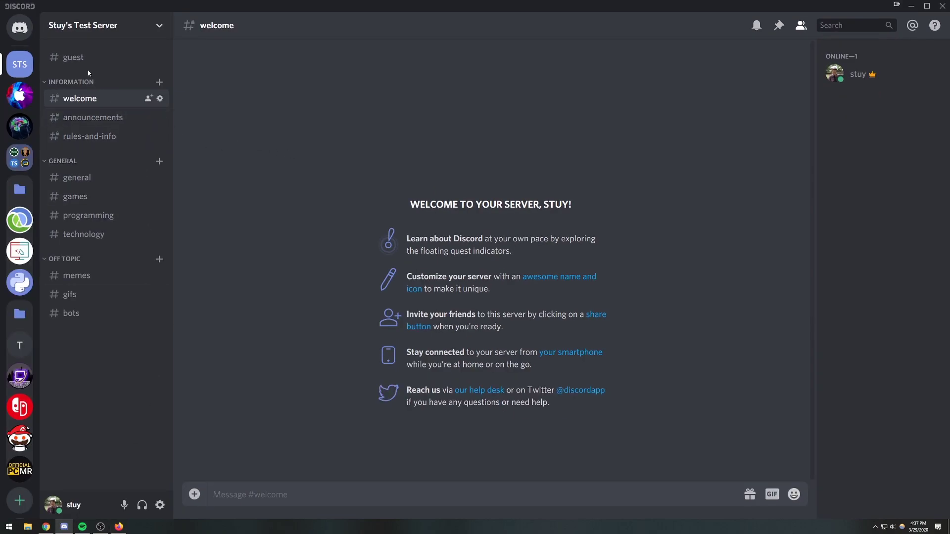
right_click(77, 163)
click(96, 227)
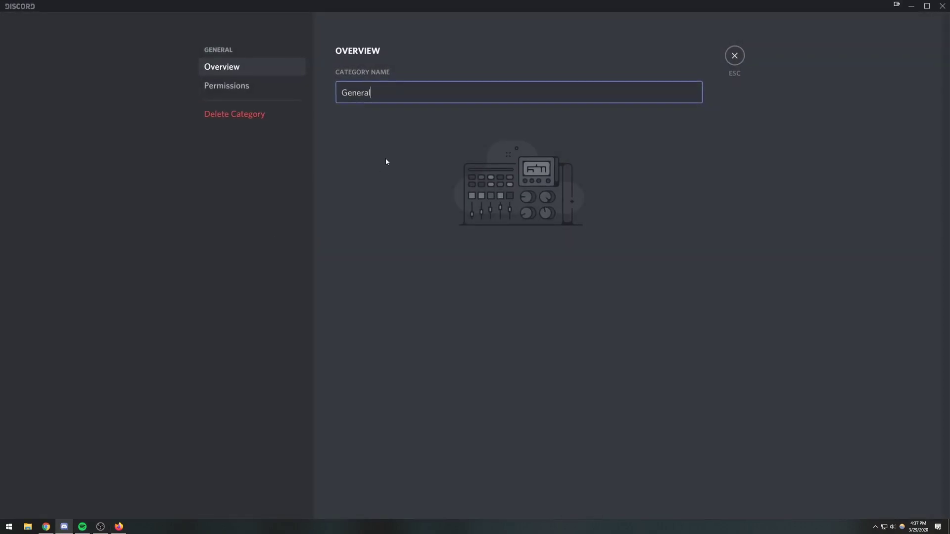
click(226, 85)
click(424, 49)
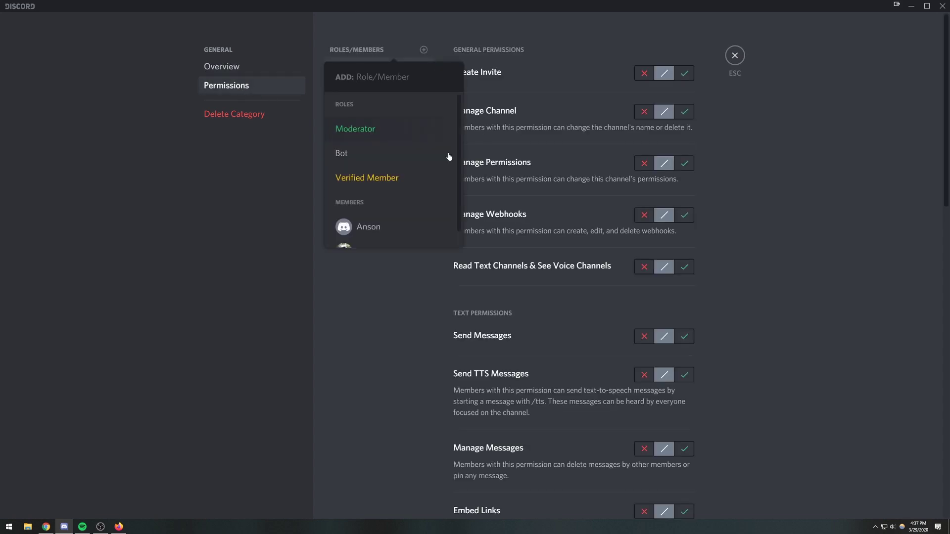
click(355, 178)
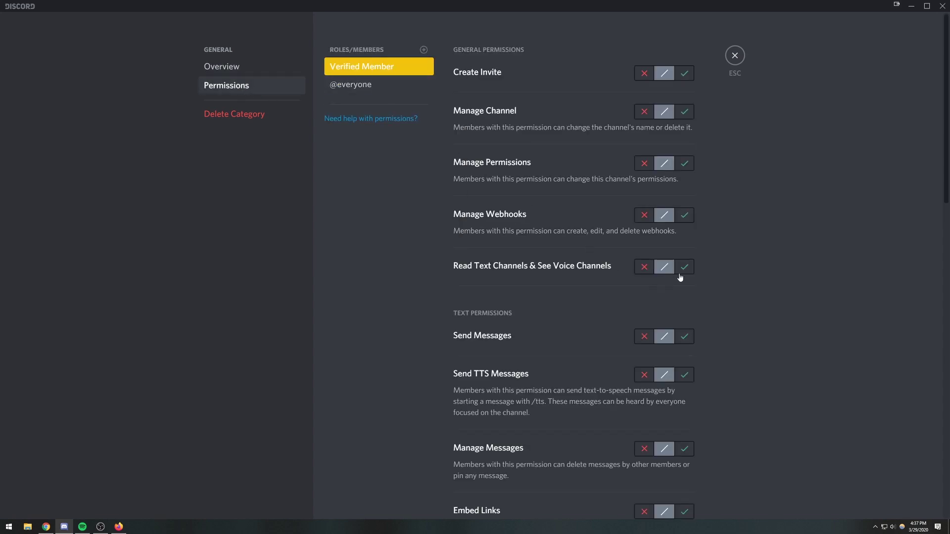
click(350, 84)
click(644, 267)
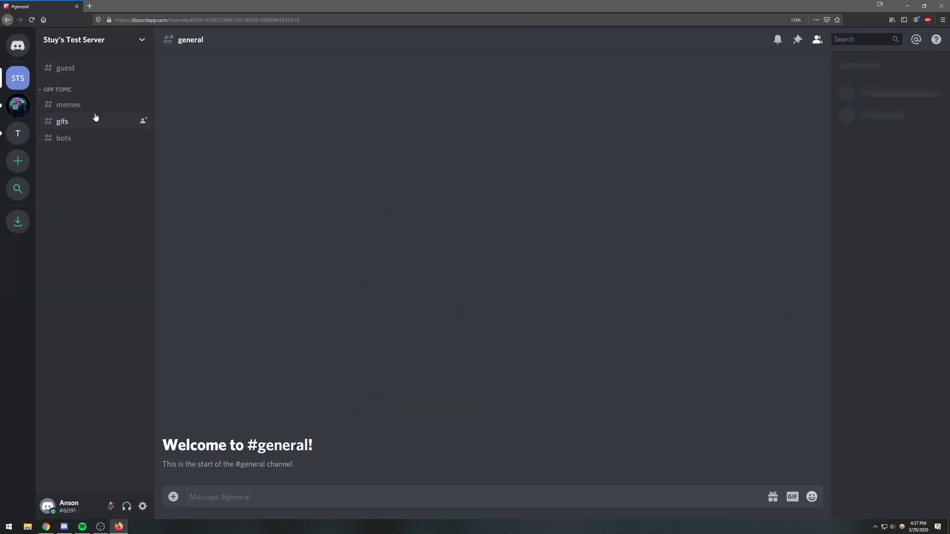
click(64, 526)
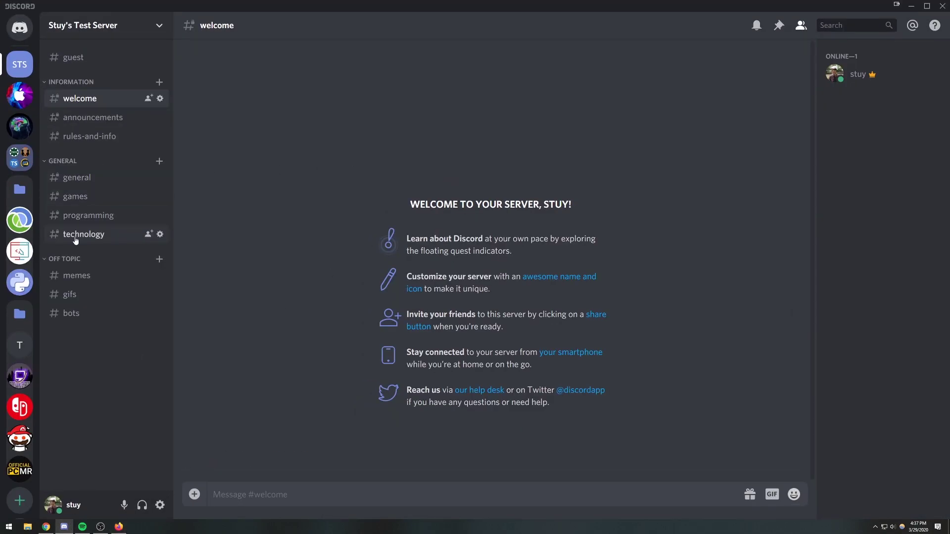
right_click(71, 259)
click(106, 333)
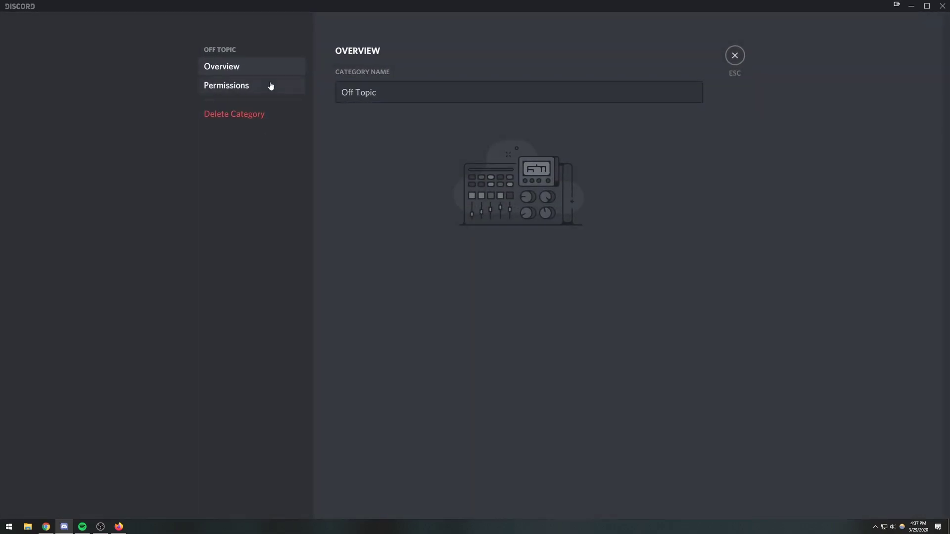
click(271, 86)
key(Escape)
right_click(69, 259)
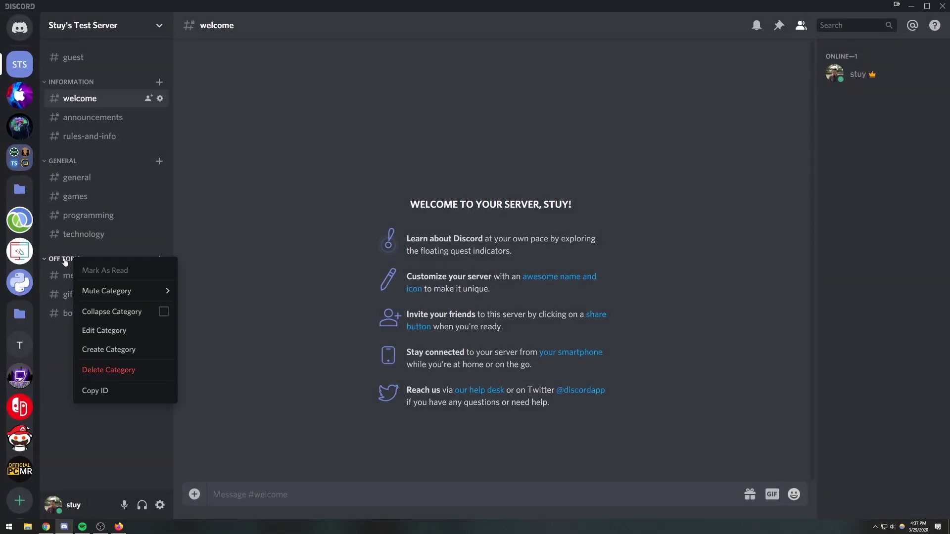
click(98, 342)
click(238, 86)
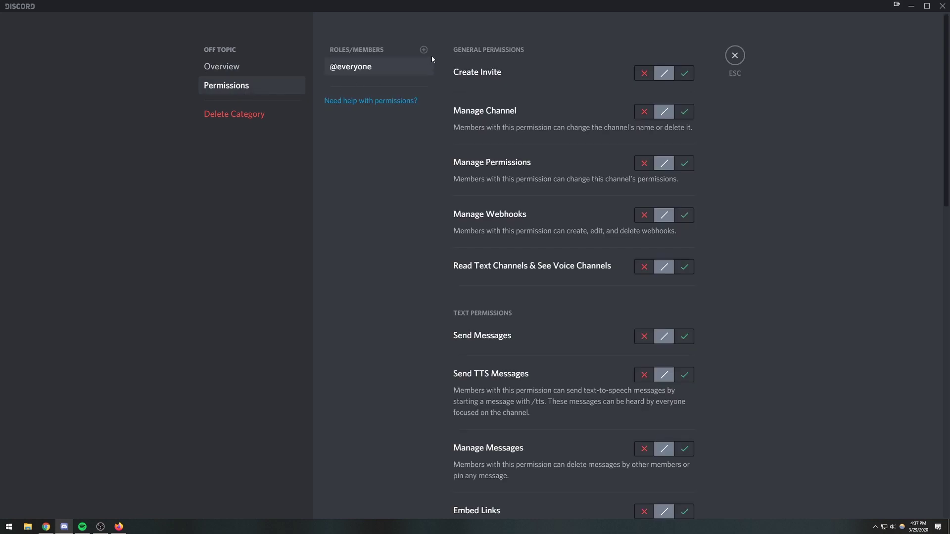
click(643, 267)
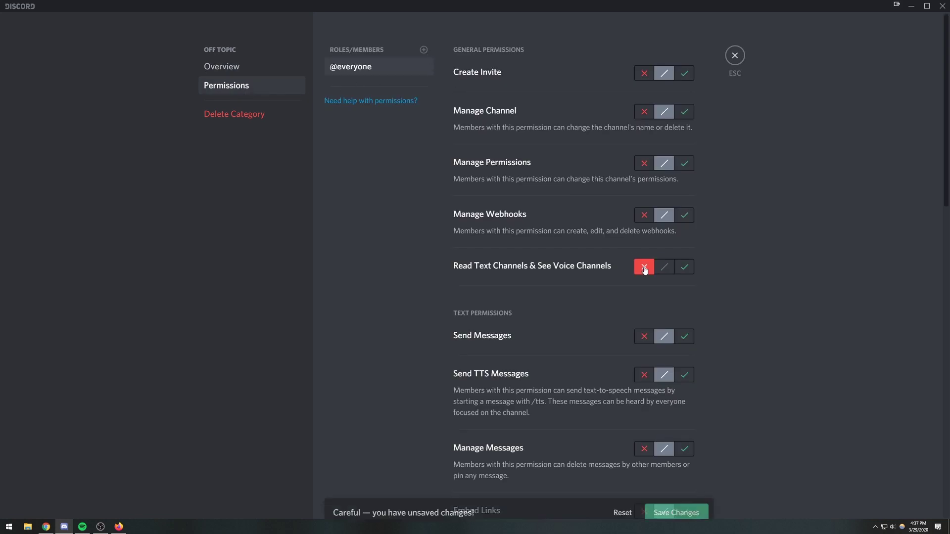
click(669, 491)
key(Escape)
key(alt+Tab)
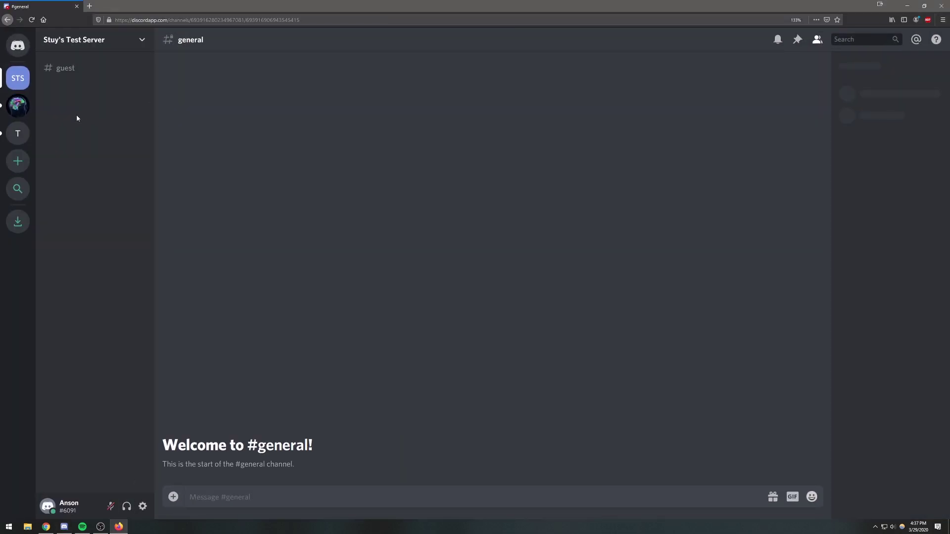